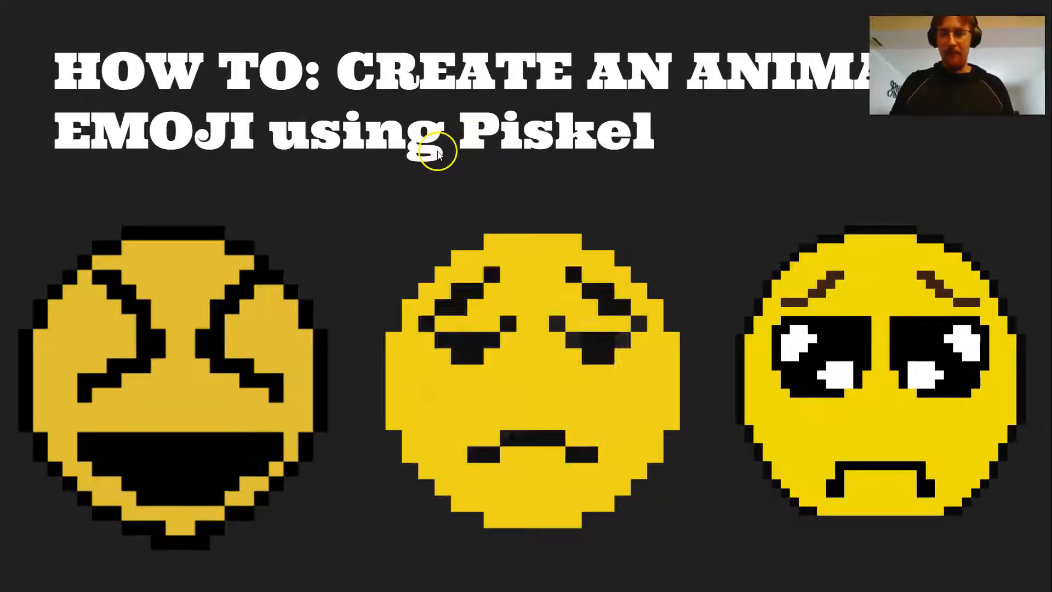
Leave the slideshow and bring up the instructions of the 2.2 CLASSWORK: Piskel Emoji Practice assignment in Google Classroom
{"action": "key", "text": "Escape"}
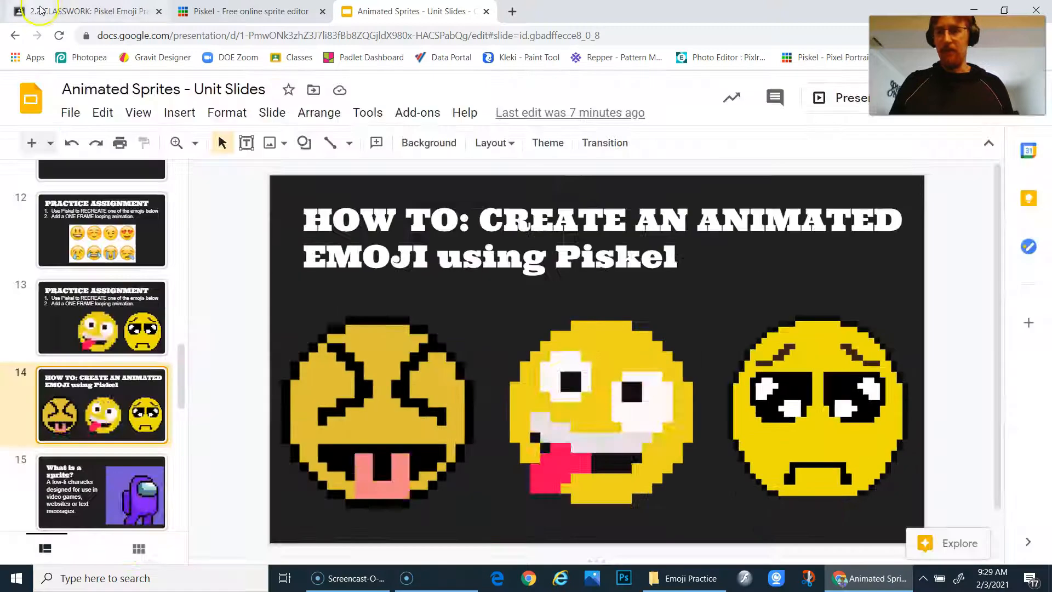
{"action": "left_click", "coordinate": [55, 10]}
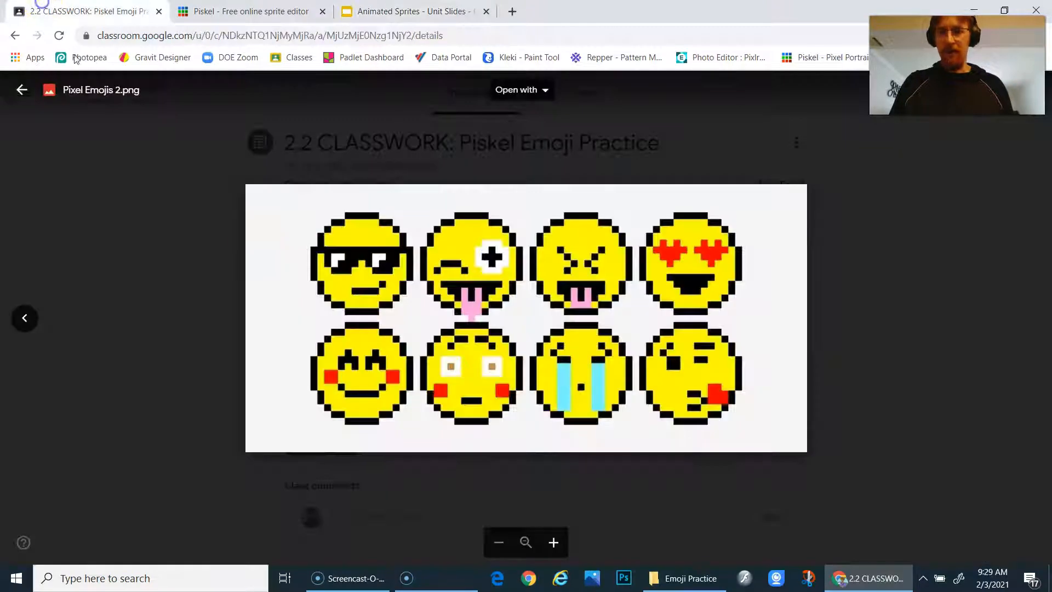
{"action": "left_click", "coordinate": [20, 91]}
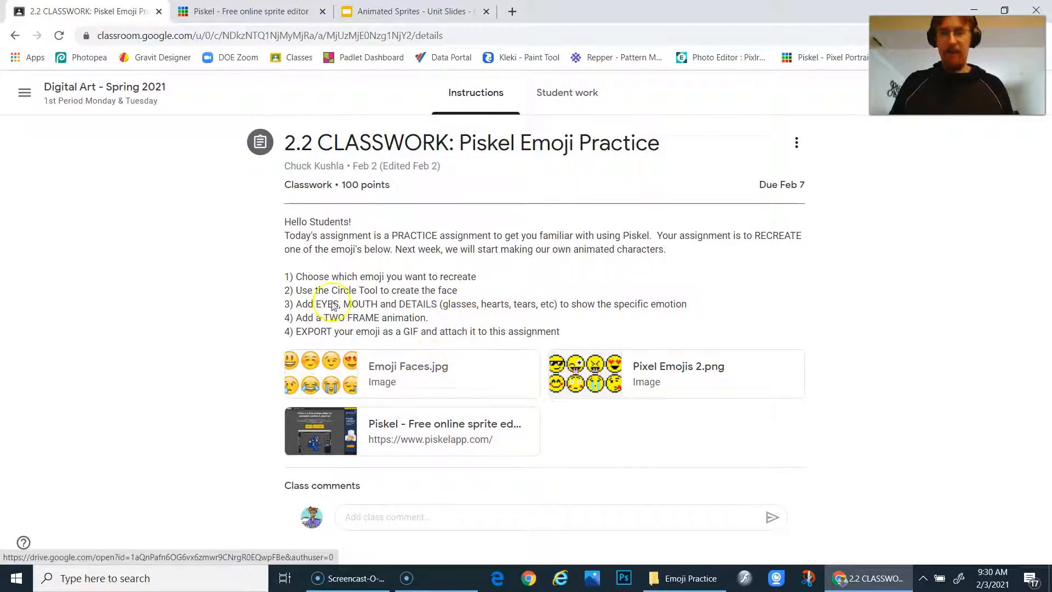
View the attached reference images Emoji Faces.jpg and Pixel Emojis 2.png and return to the assignment instructions
{"action": "left_click", "coordinate": [382, 382]}
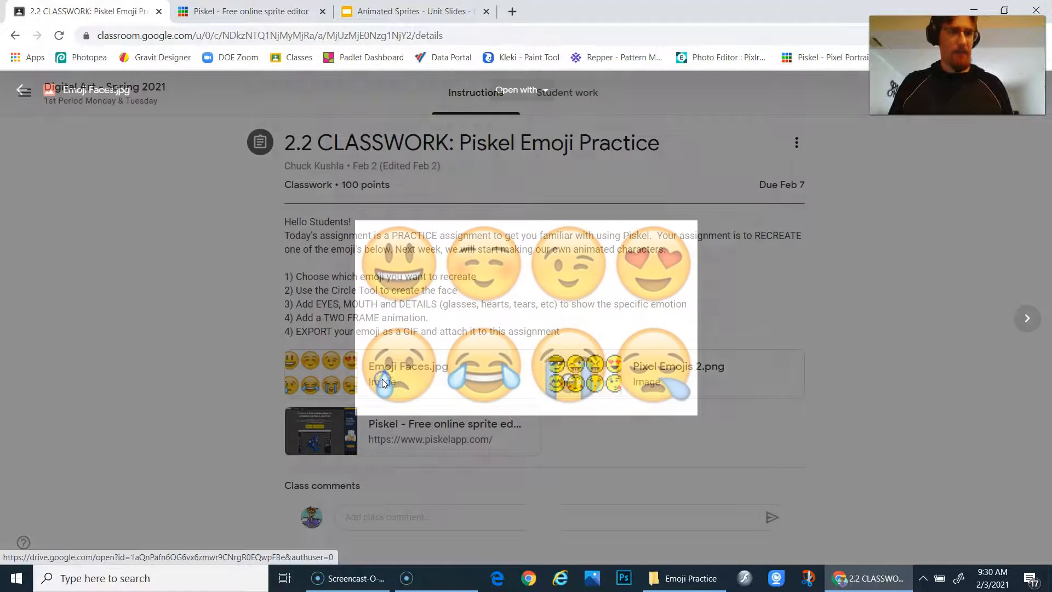
{"action": "left_click", "coordinate": [709, 375]}
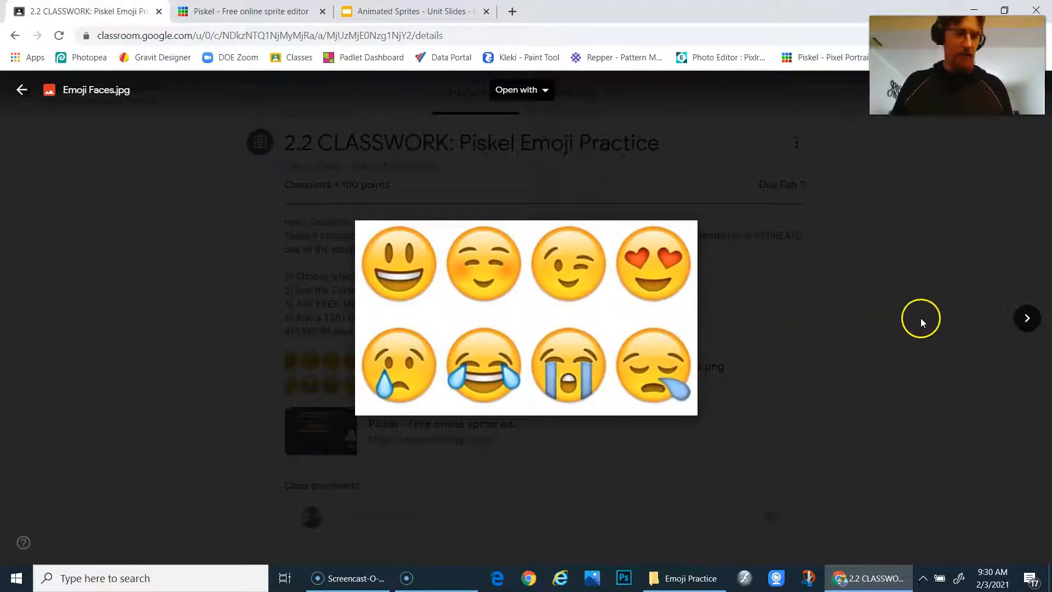
{"action": "left_click", "coordinate": [1024, 323]}
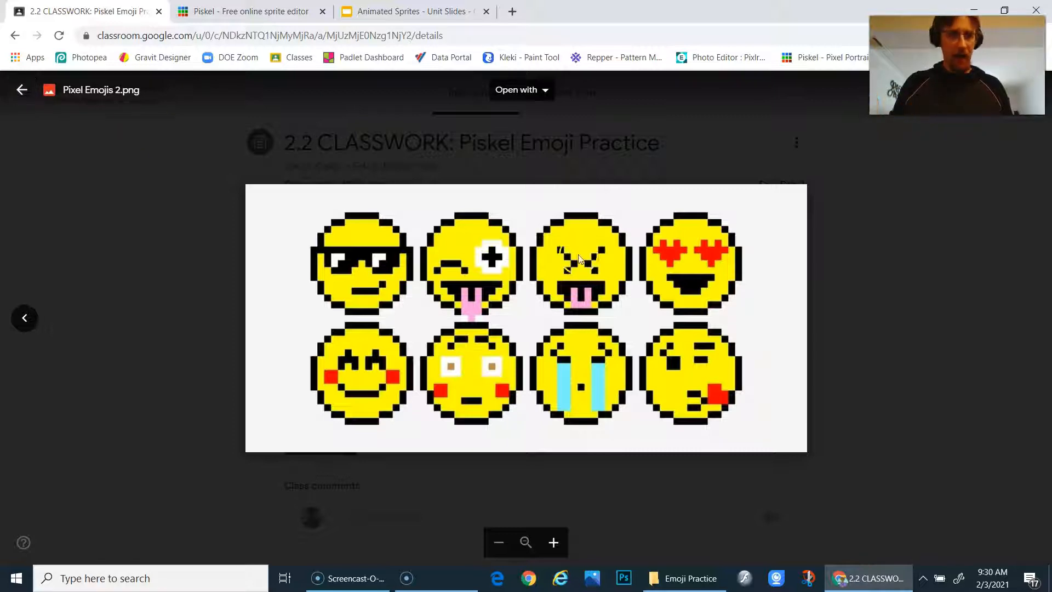
{"action": "left_click", "coordinate": [7, 96]}
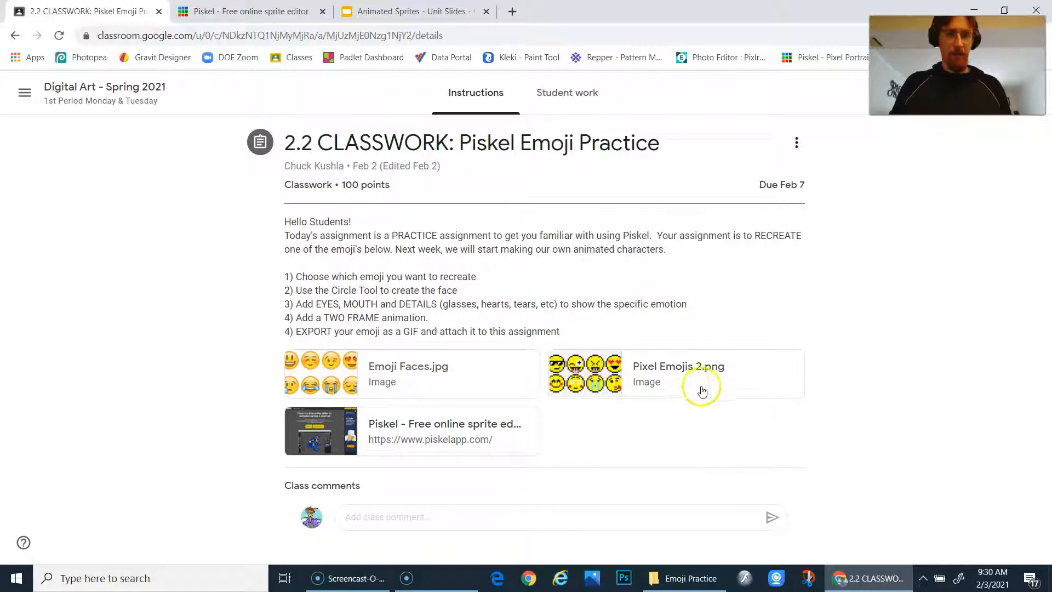
Go to the Piskel website linked in the assignment and sign in with the Google account
{"action": "left_click", "coordinate": [397, 437]}
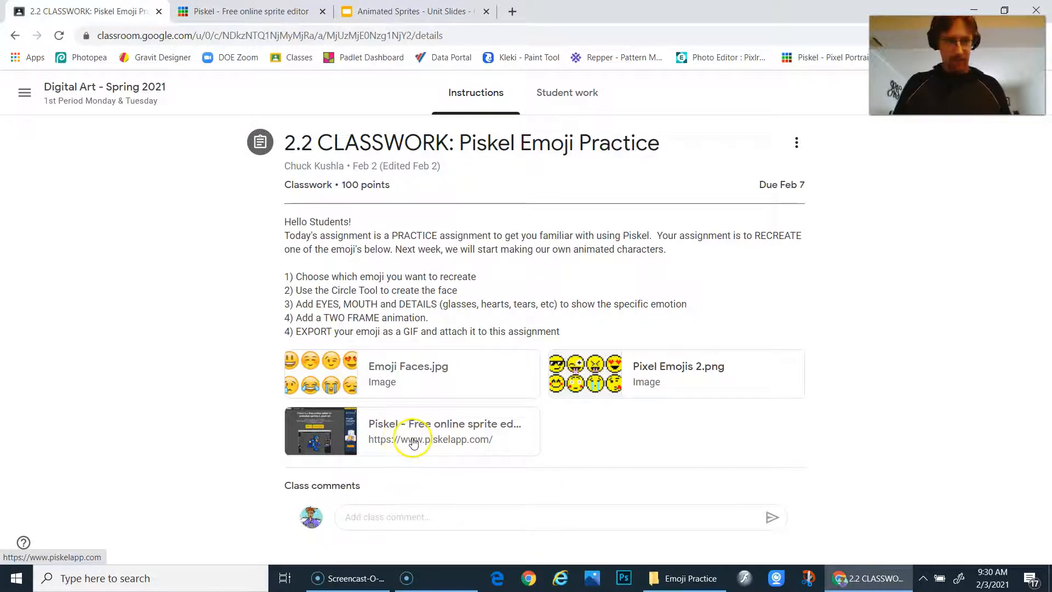
{"action": "left_click", "coordinate": [413, 441]}
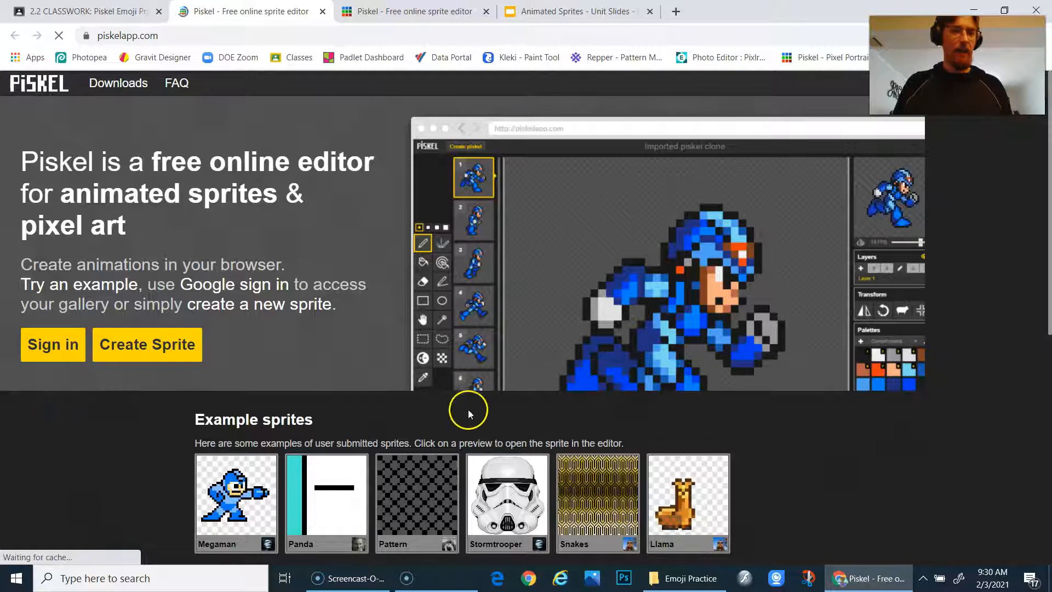
{"action": "left_click", "coordinate": [196, 346]}
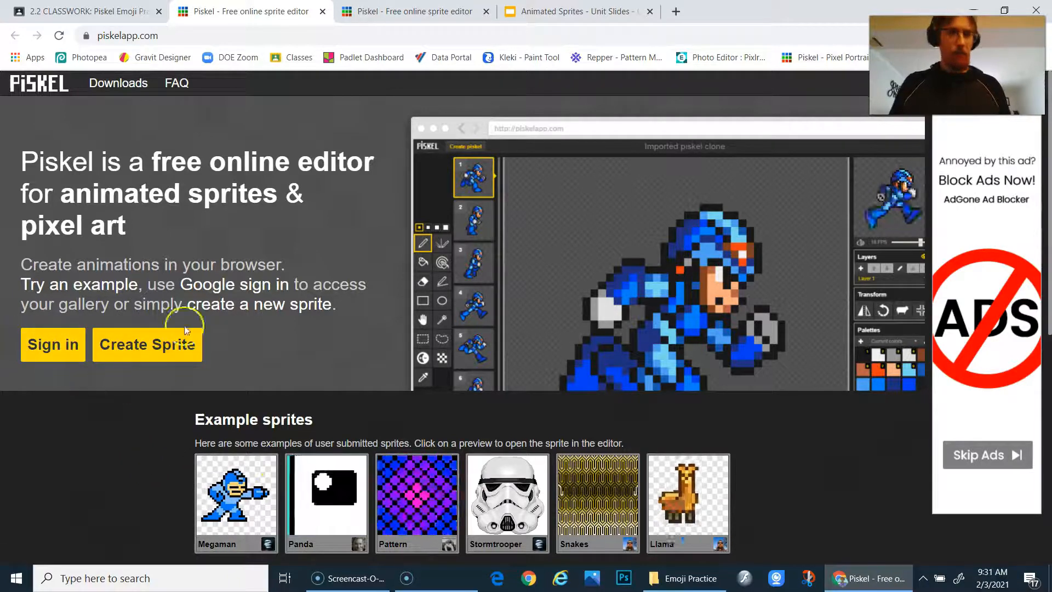
{"action": "left_click", "coordinate": [43, 345]}
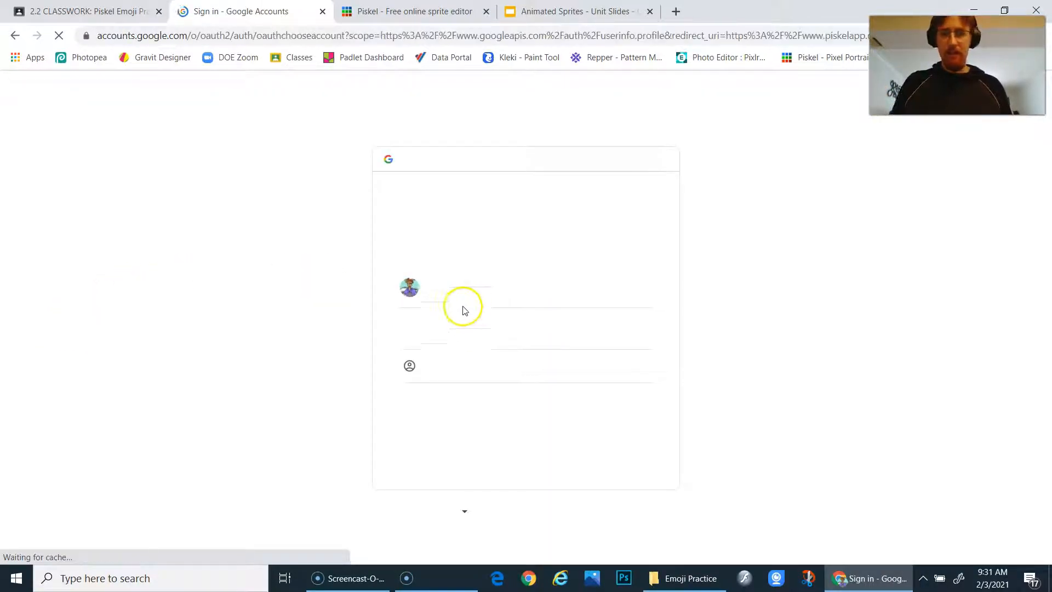
{"action": "left_click", "coordinate": [475, 291]}
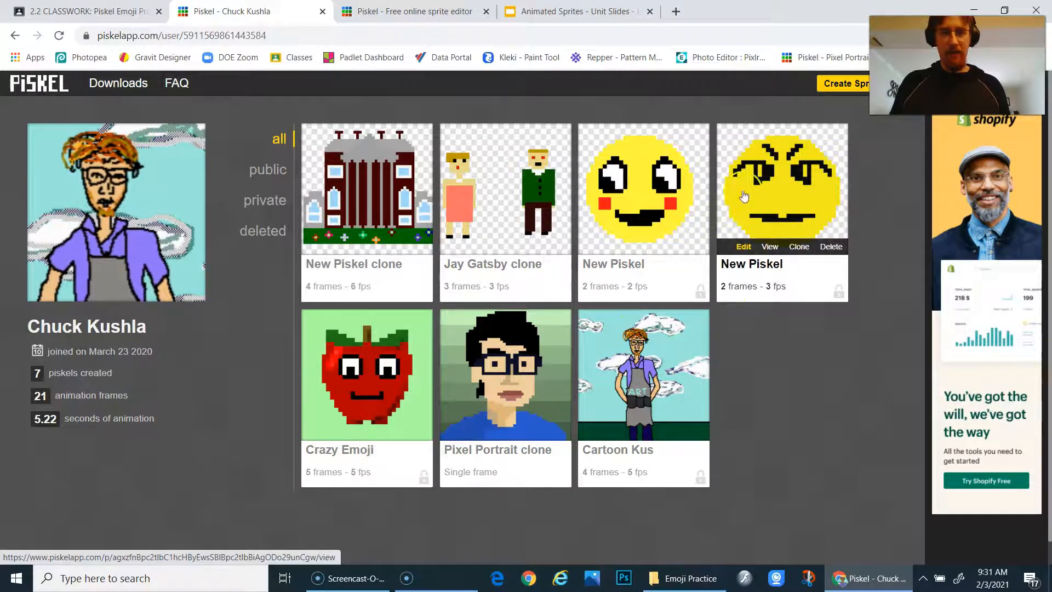
Create a new blank sprite from the Piskel gallery
{"action": "mouse_move", "coordinate": [682, 207]}
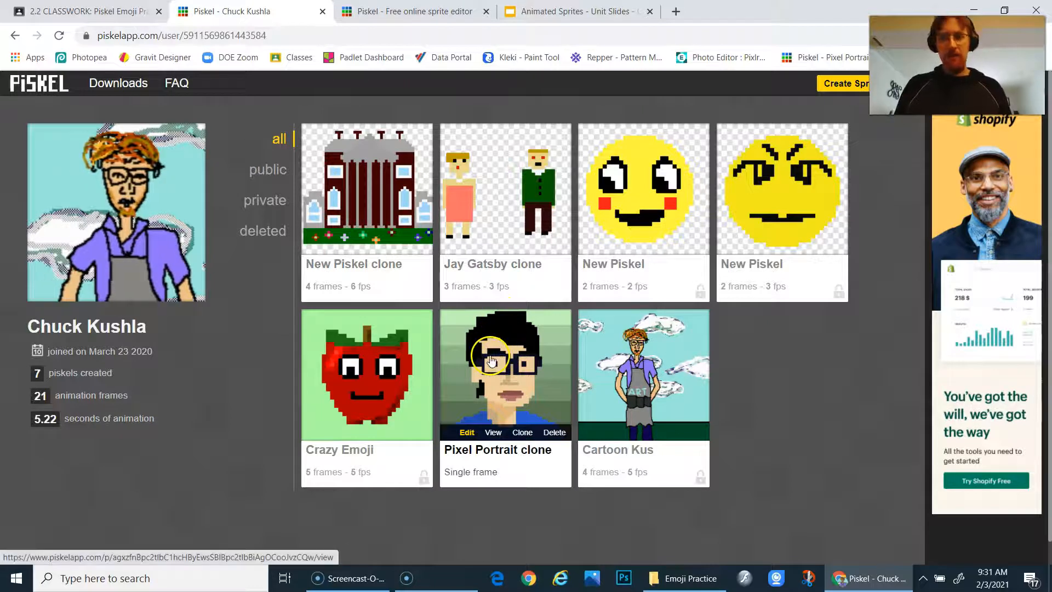
{"action": "left_click", "coordinate": [833, 86]}
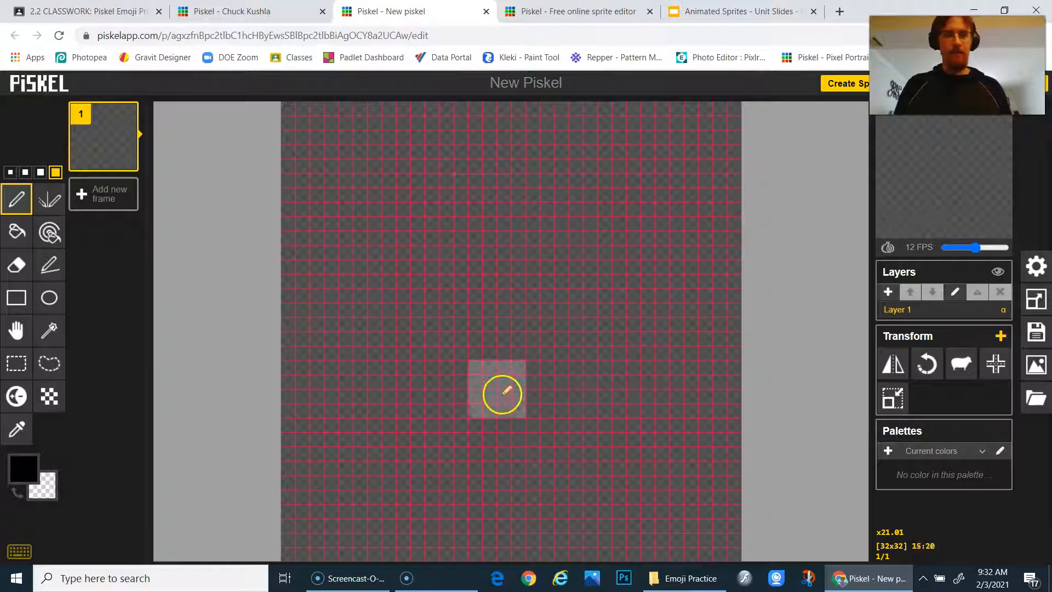
Try several grid colors, including dark green and black, and set the grid back to red
{"action": "left_click", "coordinate": [1030, 269]}
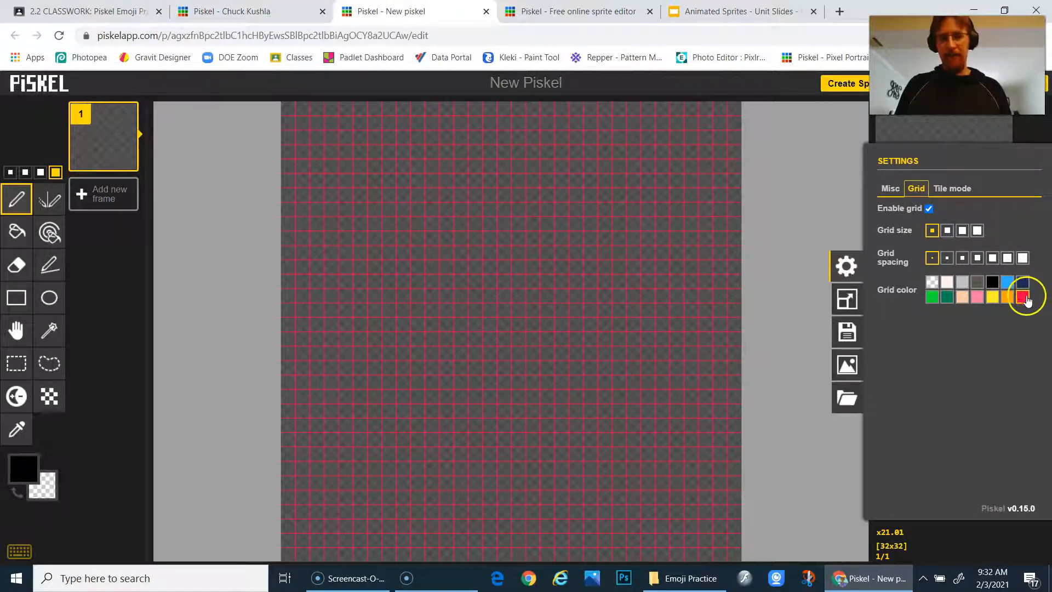
{"action": "left_click", "coordinate": [932, 297]}
{"action": "left_click", "coordinate": [947, 297]}
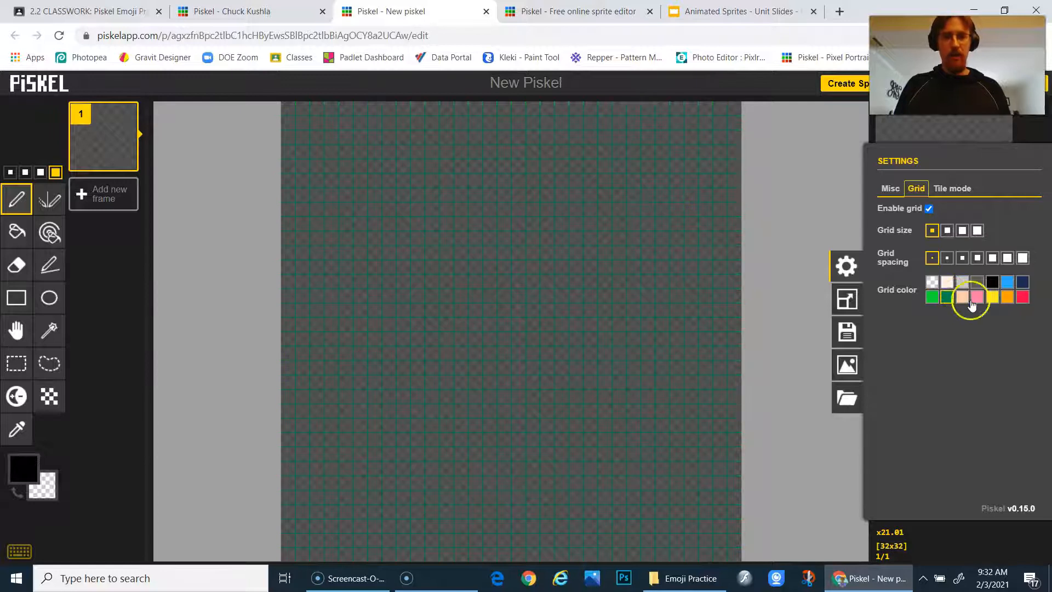
{"action": "left_click", "coordinate": [963, 297]}
{"action": "left_click", "coordinate": [992, 297]}
{"action": "left_click", "coordinate": [1021, 298]}
{"action": "left_click", "coordinate": [992, 283]}
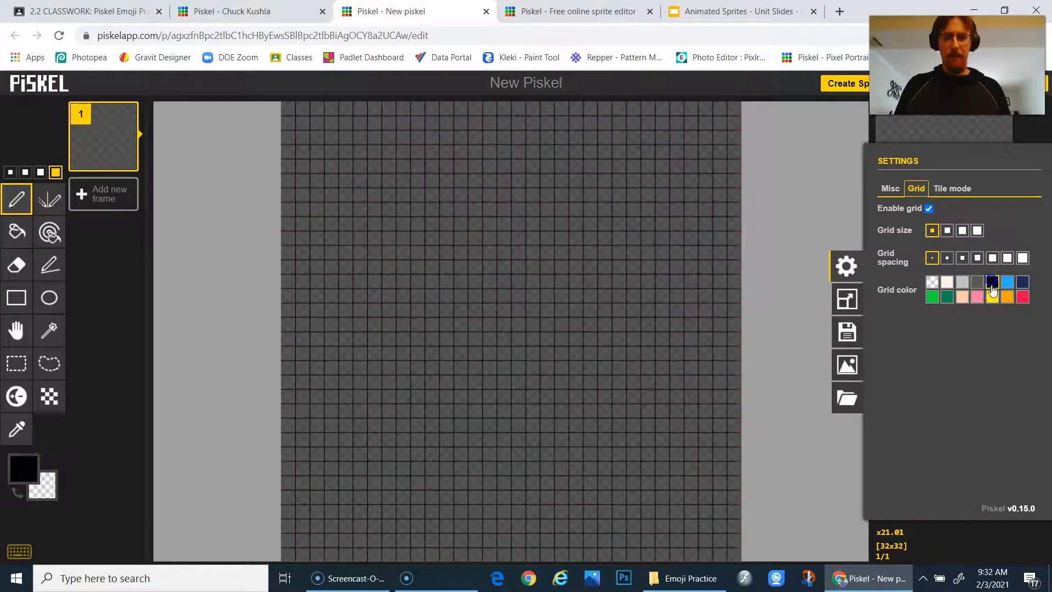
{"action": "left_click", "coordinate": [1023, 297]}
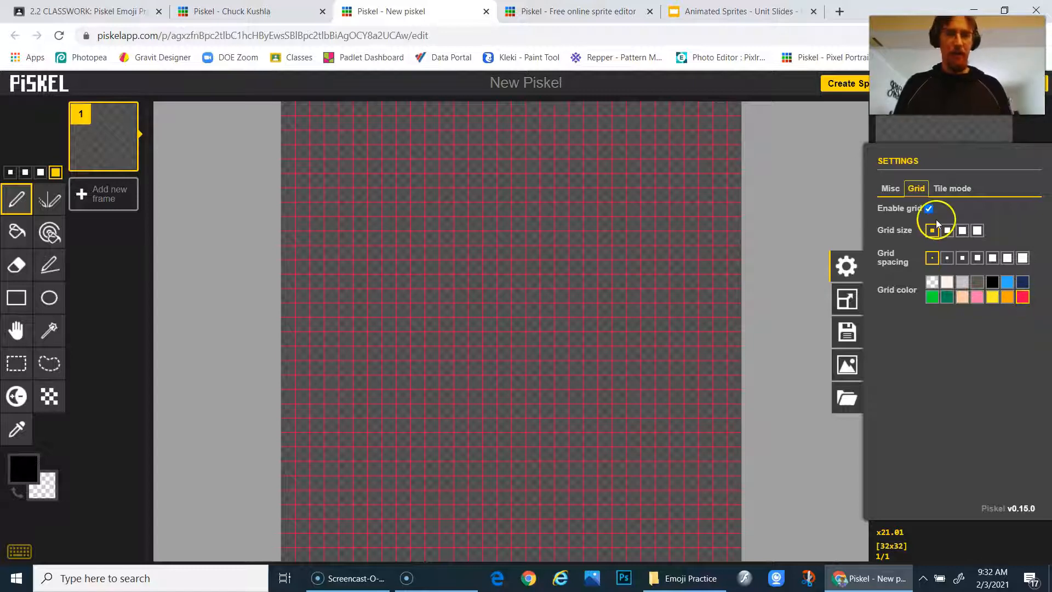
{"action": "left_click", "coordinate": [884, 193]}
{"action": "left_click", "coordinate": [841, 193]}
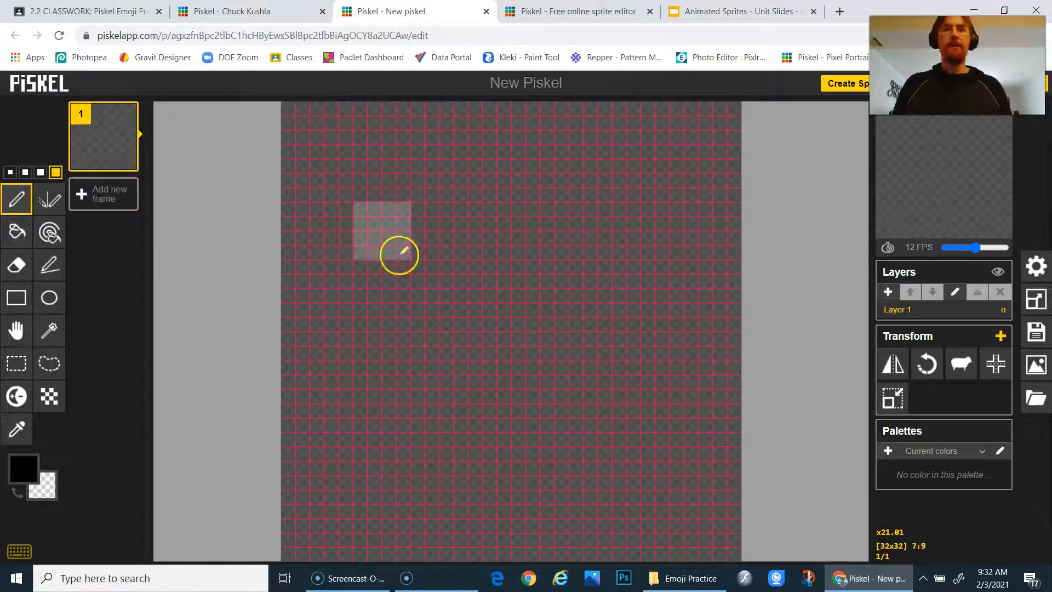
Set the pen size to 1 pixel and draw a black circle outline about 19 pixels across in the middle of the canvas
{"action": "left_click", "coordinate": [10, 172]}
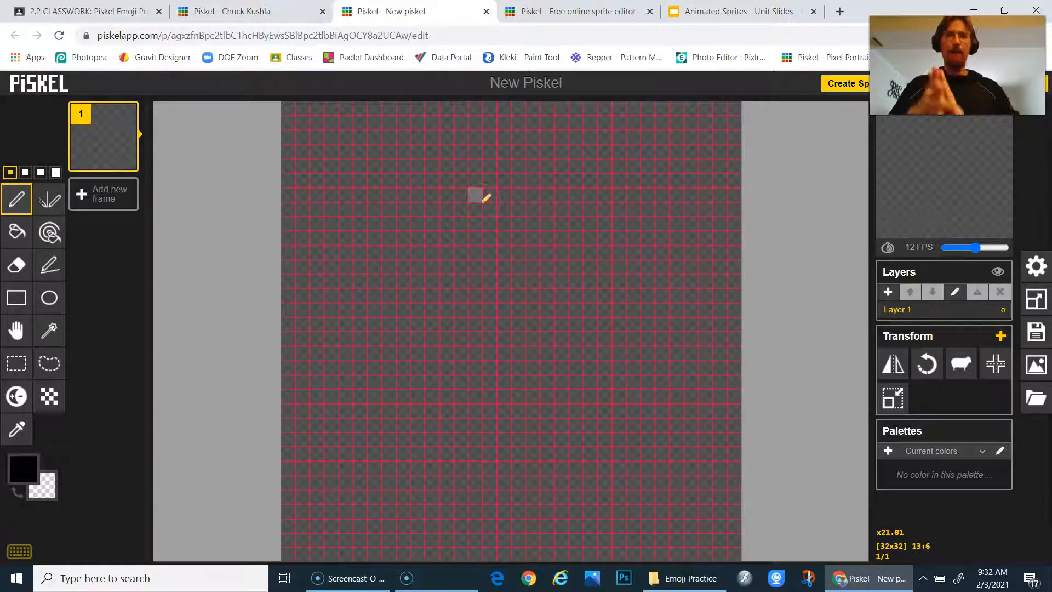
{"action": "left_click", "coordinate": [49, 297]}
{"action": "left_click_drag", "start_coordinate": [392, 167], "coordinate": [648, 445]}
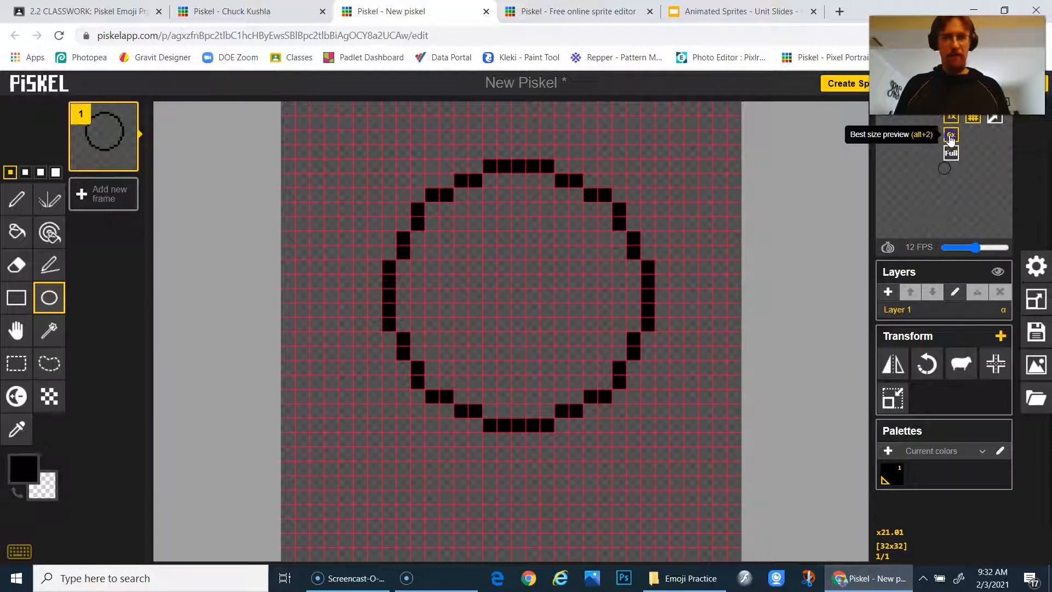
Compare the best-size preview with the original-size preview and undo the circle
{"action": "left_click", "coordinate": [950, 135]}
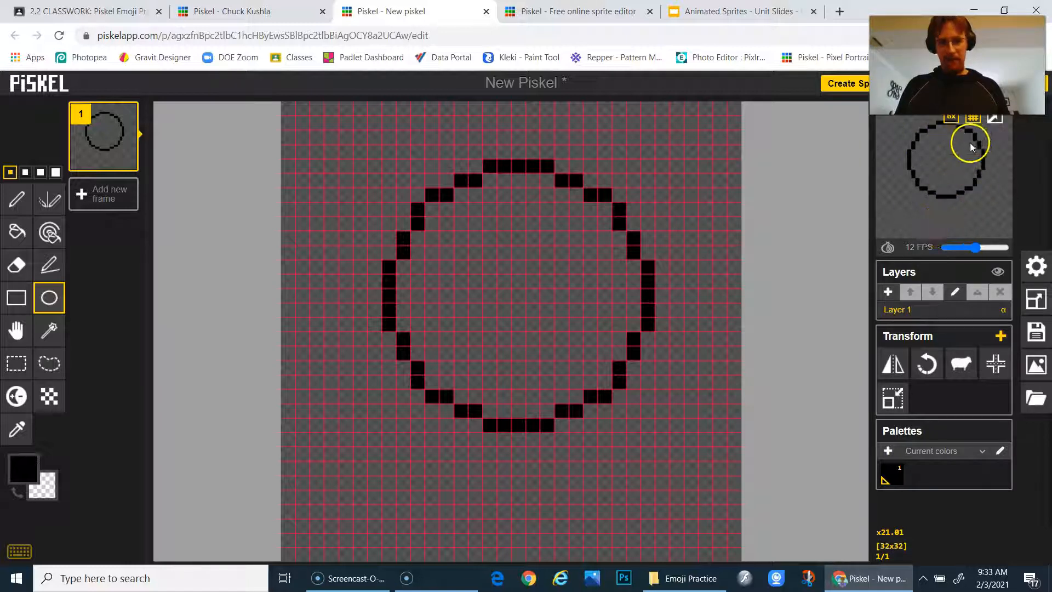
{"action": "left_click", "coordinate": [950, 121]}
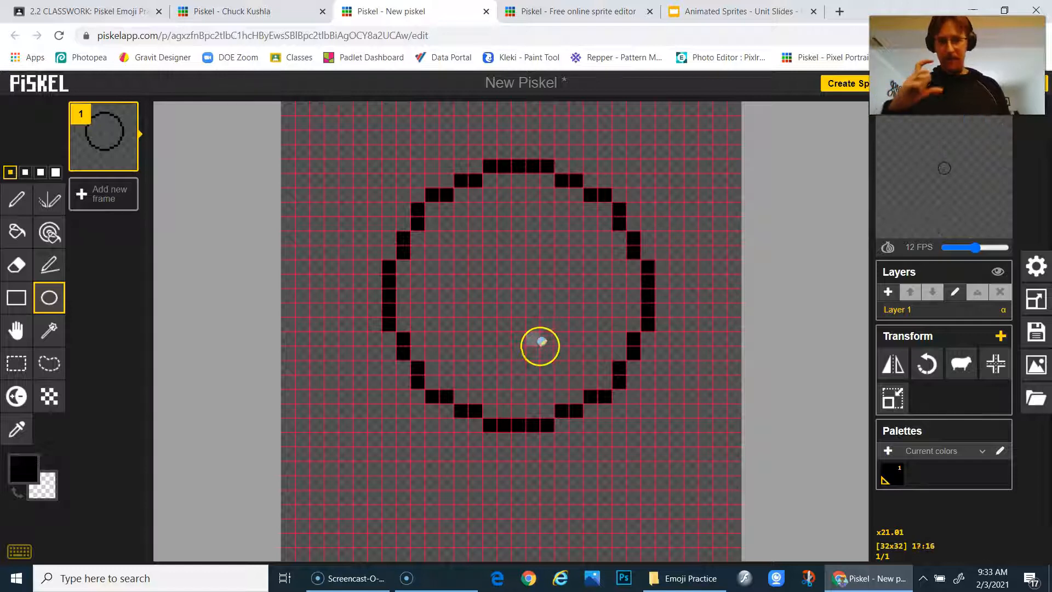
{"action": "key", "text": "ctrl+z"}
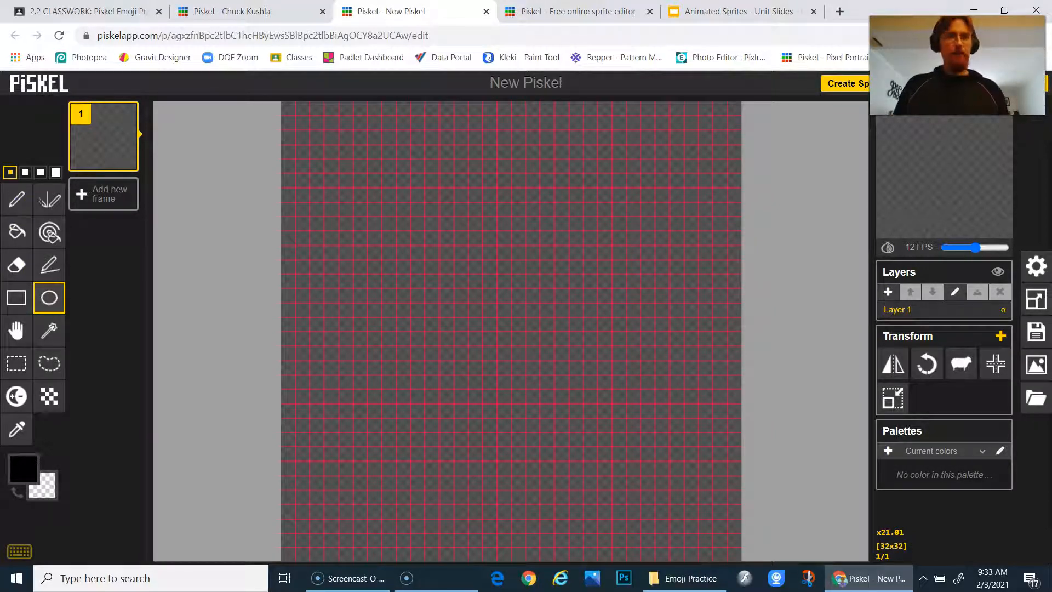
Look over the assignment's Emoji Faces.jpg reference and the Piskel gallery, and return to the new sprite
{"action": "left_click", "coordinate": [59, 11]}
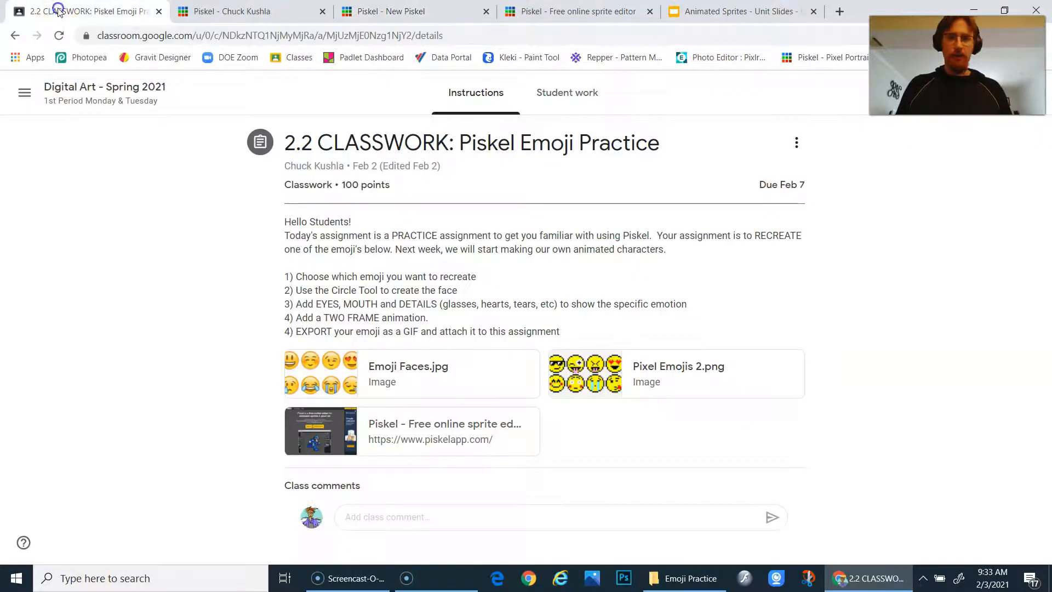
{"action": "left_click", "coordinate": [370, 360]}
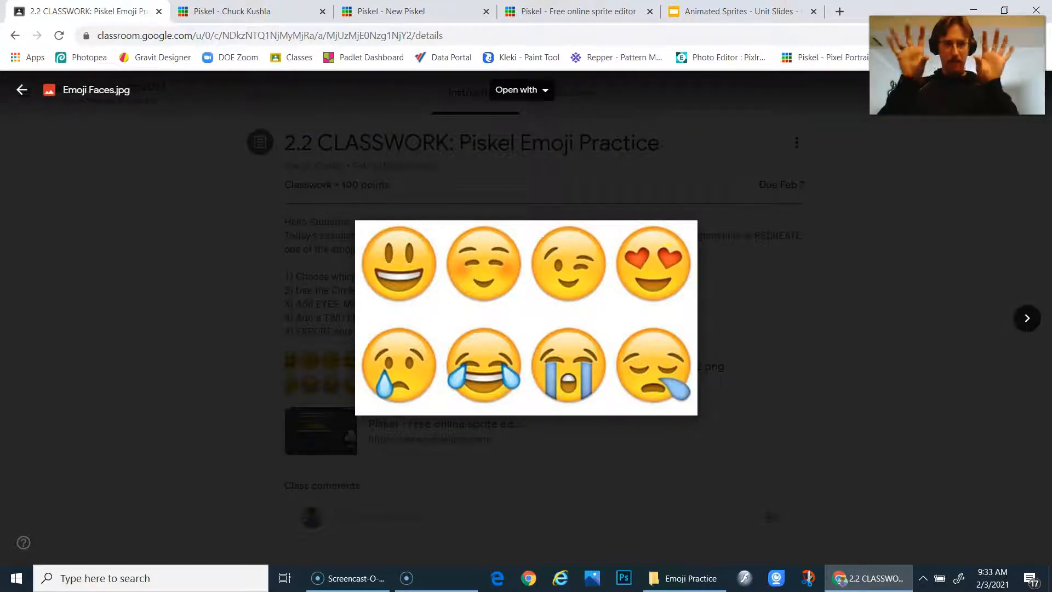
{"action": "left_click", "coordinate": [16, 92]}
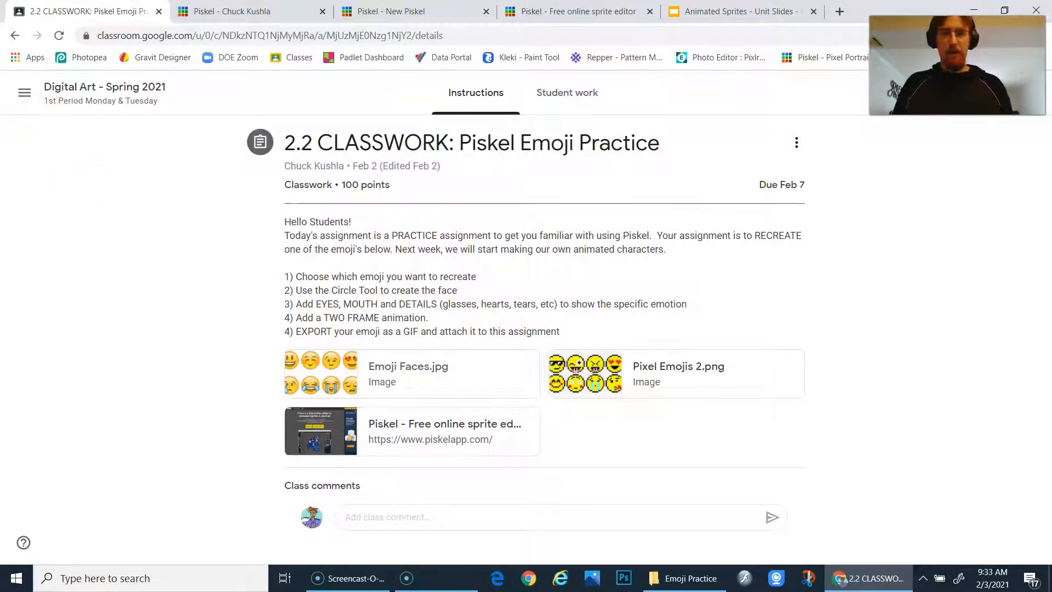
{"action": "left_click", "coordinate": [247, 11]}
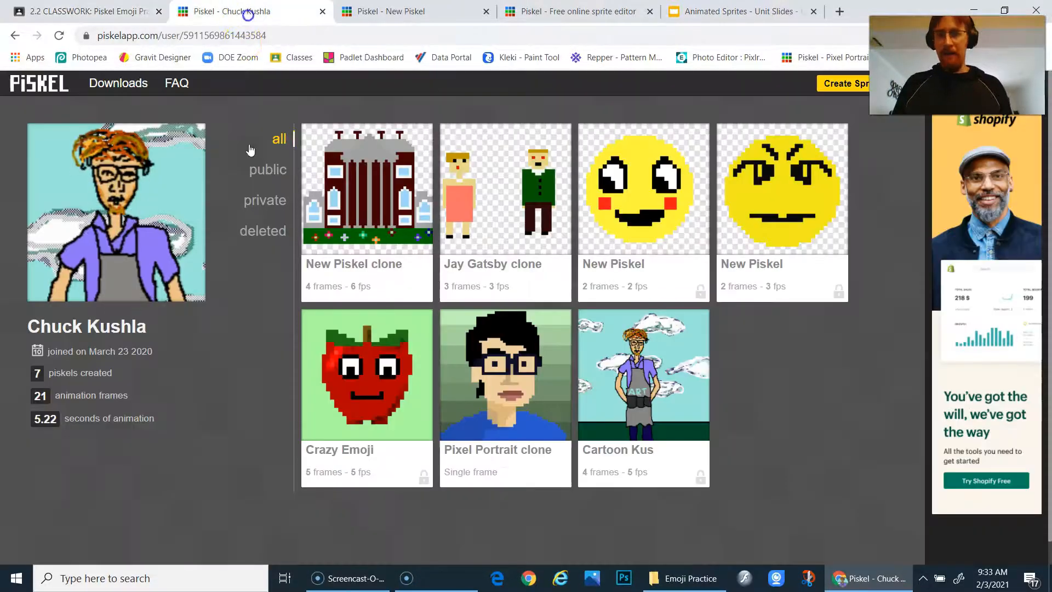
{"action": "left_click", "coordinate": [385, 15]}
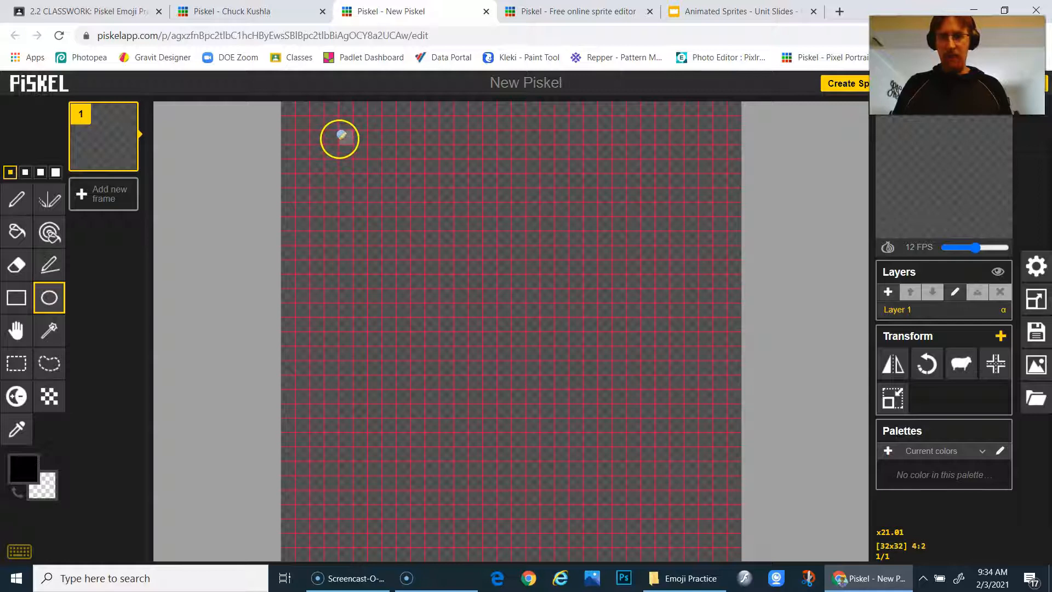
Draw the emoji's face as a black circle outline about 28 pixels across, undoing a smaller first attempt
{"action": "mouse_move", "coordinate": [340, 137]}
{"action": "left_mouse_down"}
{"action": "mouse_move", "coordinate": [390, 211]}
{"action": "mouse_move", "coordinate": [514, 343]}
{"action": "mouse_move", "coordinate": [659, 425]}
{"action": "mouse_move", "coordinate": [688, 354]}
{"action": "mouse_move", "coordinate": [705, 441]}
{"action": "mouse_move", "coordinate": [676, 364]}
{"action": "mouse_move", "coordinate": [674, 235]}
{"action": "mouse_move", "coordinate": [660, 271]}
{"action": "mouse_move", "coordinate": [681, 496]}
{"action": "mouse_move", "coordinate": [655, 481]}
{"action": "mouse_move", "coordinate": [688, 498]}
{"action": "mouse_move", "coordinate": [674, 497]}
{"action": "left_mouse_up"}
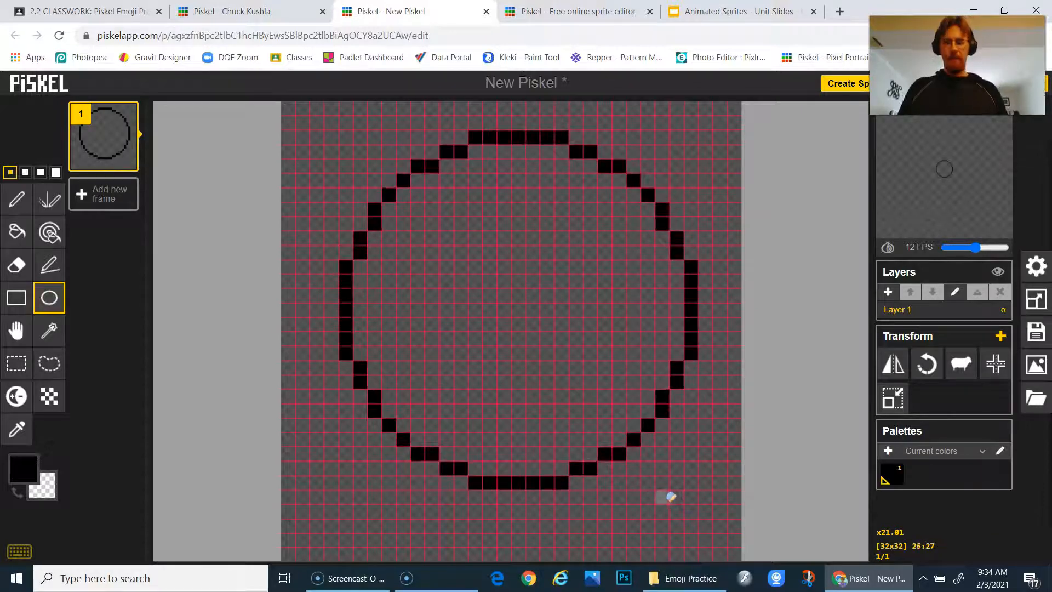
{"action": "key", "text": "ctrl+z"}
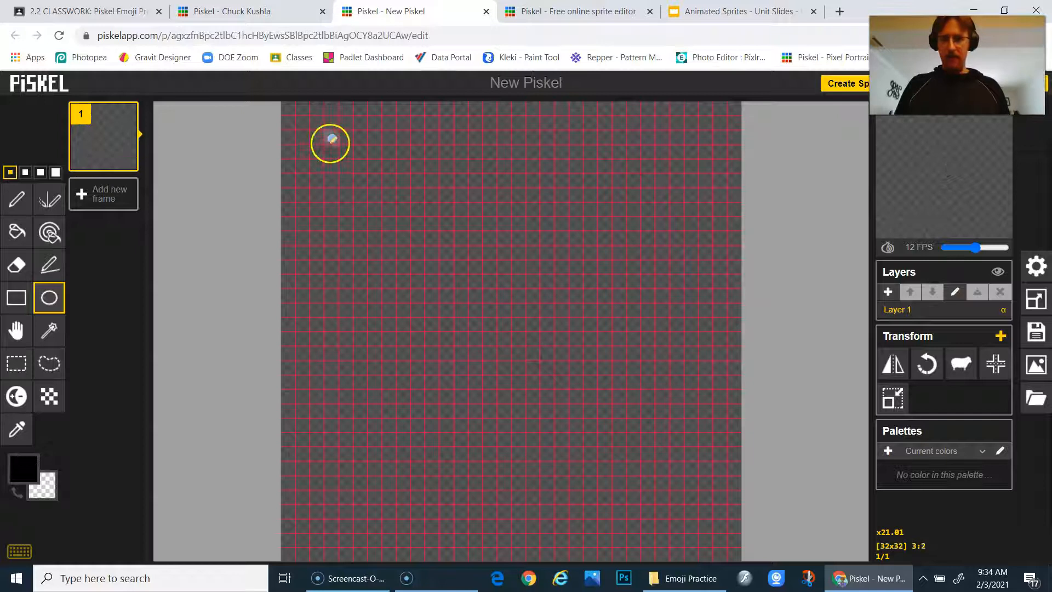
{"action": "left_click_drag", "start_coordinate": [316, 127], "coordinate": [746, 508]}
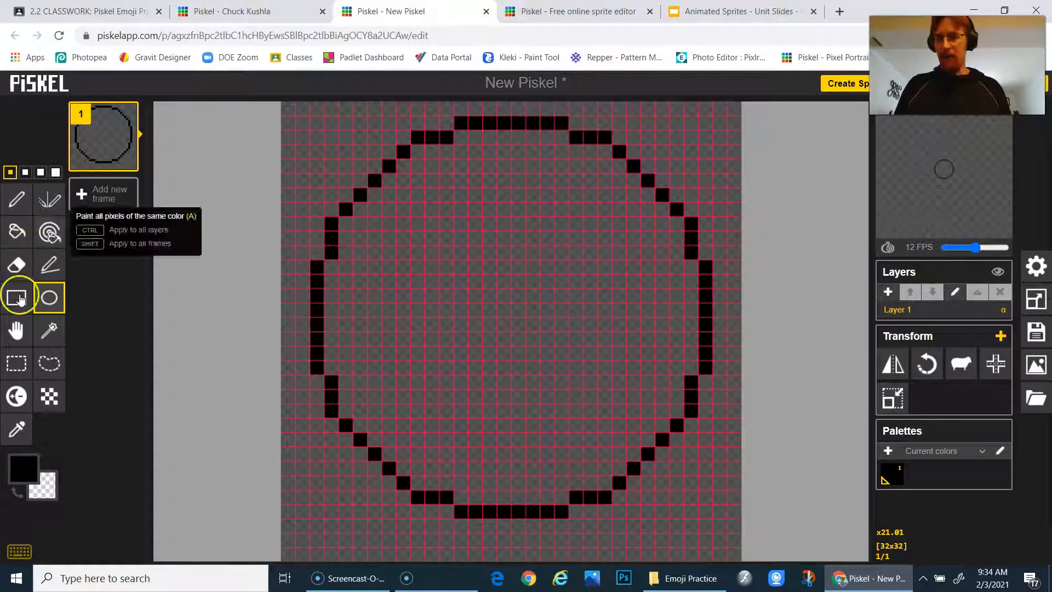
{"action": "left_click", "coordinate": [18, 206]}
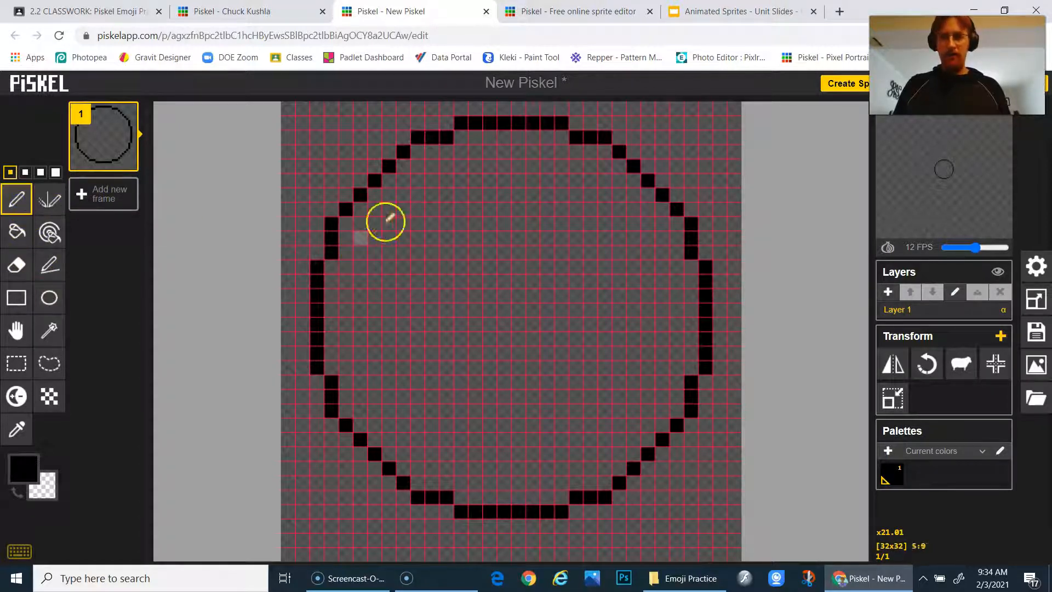
{"action": "mouse_move", "coordinate": [489, 254]}
{"action": "left_mouse_down"}
{"action": "mouse_move", "coordinate": [476, 222]}
{"action": "mouse_move", "coordinate": [413, 207]}
{"action": "mouse_move", "coordinate": [405, 249]}
{"action": "mouse_move", "coordinate": [363, 238]}
{"action": "mouse_move", "coordinate": [371, 326]}
{"action": "mouse_move", "coordinate": [418, 324]}
{"action": "left_mouse_up"}
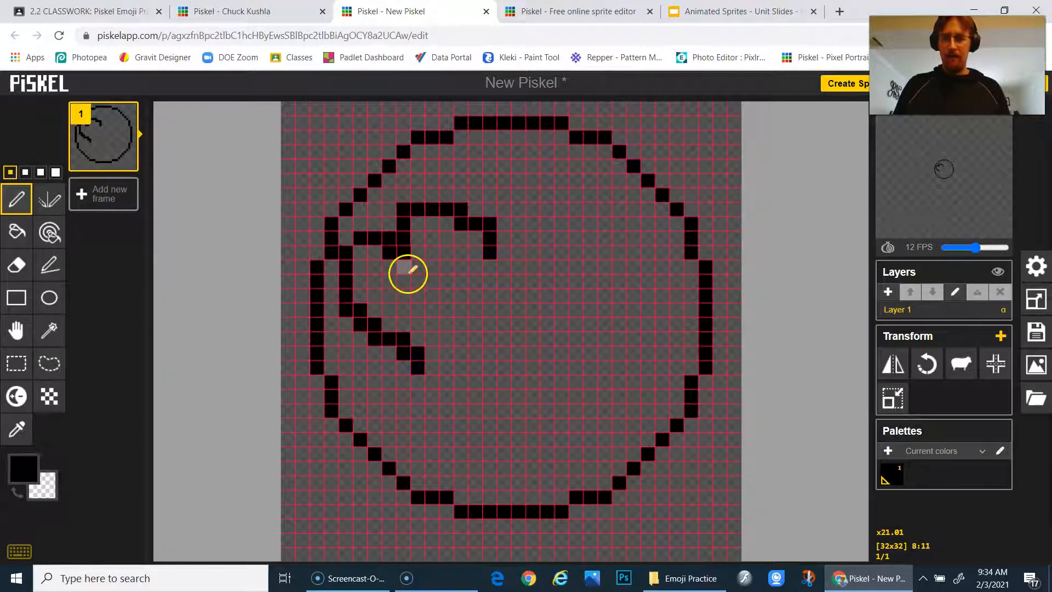
{"action": "key", "text": "ctrl+z"}
{"action": "mouse_move", "coordinate": [463, 224]}
{"action": "left_mouse_down"}
{"action": "mouse_move", "coordinate": [470, 267]}
{"action": "mouse_move", "coordinate": [440, 302]}
{"action": "left_mouse_up"}
{"action": "mouse_move", "coordinate": [410, 249]}
{"action": "left_mouse_down"}
{"action": "mouse_move", "coordinate": [364, 234]}
{"action": "mouse_move", "coordinate": [351, 266]}
{"action": "mouse_move", "coordinate": [405, 325]}
{"action": "left_mouse_up"}
{"action": "key", "text": "ctrl+z"}
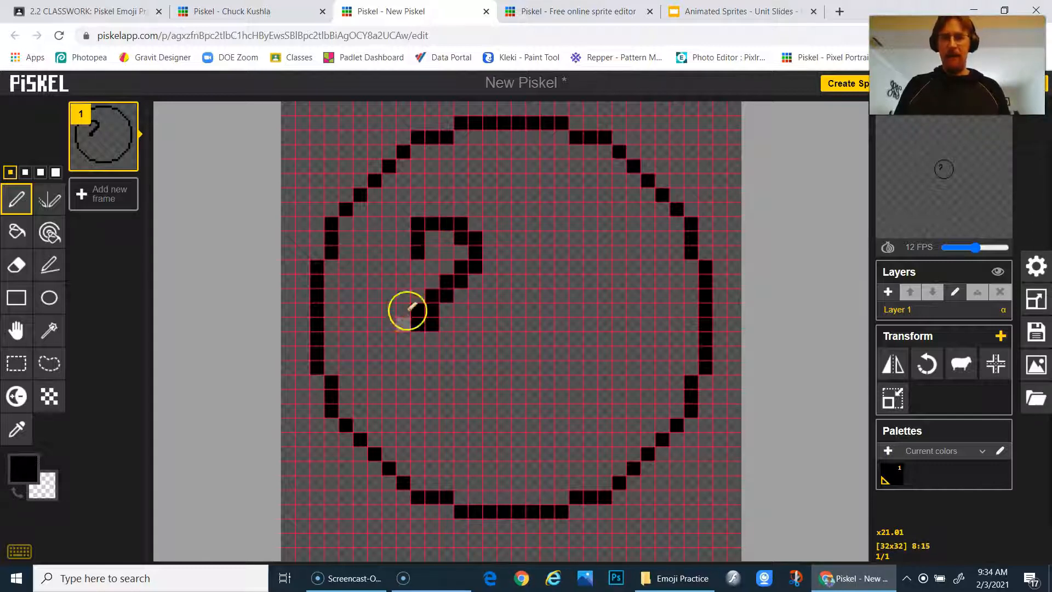
{"action": "key", "text": "ctrl+z"}
Try to draw a mirrored pair of black heart-shaped eye outlines high on the face with the vertical mirror pen
{"action": "left_click", "coordinate": [45, 206]}
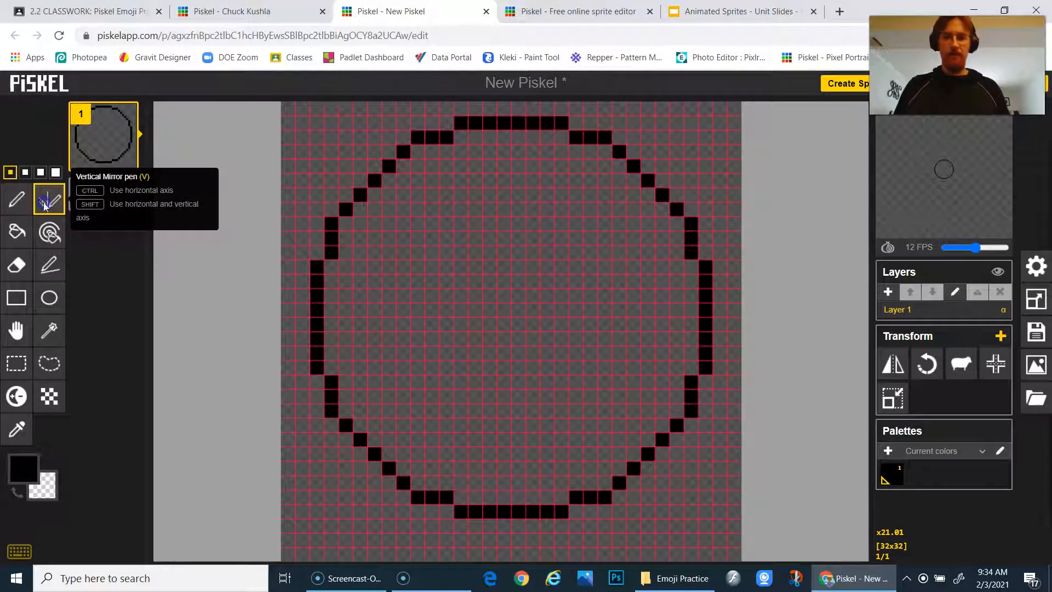
{"action": "left_click", "coordinate": [591, 208]}
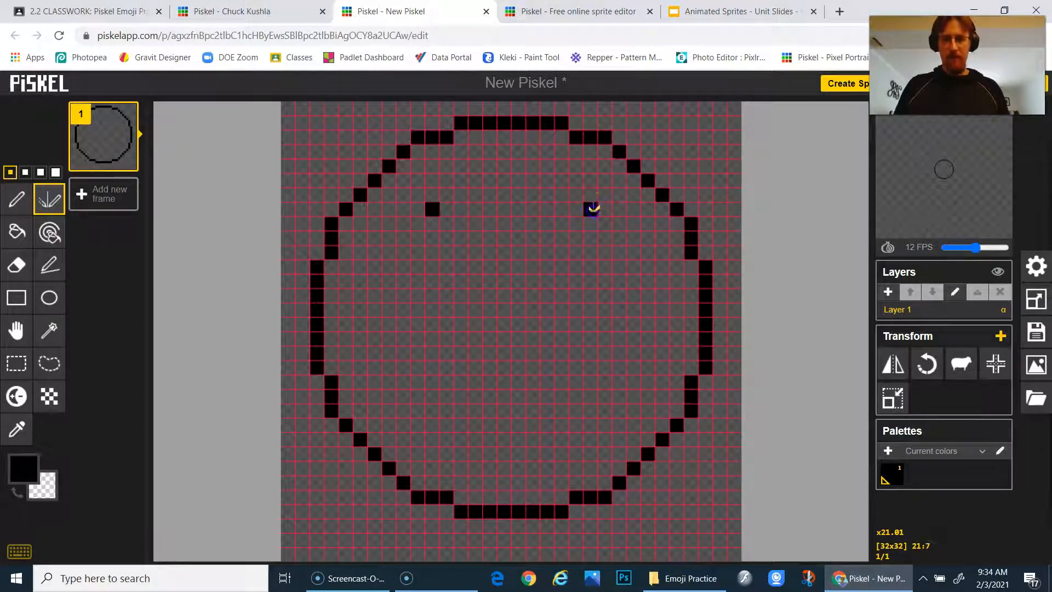
{"action": "mouse_move", "coordinate": [586, 202]}
{"action": "left_mouse_down"}
{"action": "mouse_move", "coordinate": [548, 184]}
{"action": "mouse_move", "coordinate": [539, 222]}
{"action": "mouse_move", "coordinate": [597, 291]}
{"action": "left_mouse_up"}
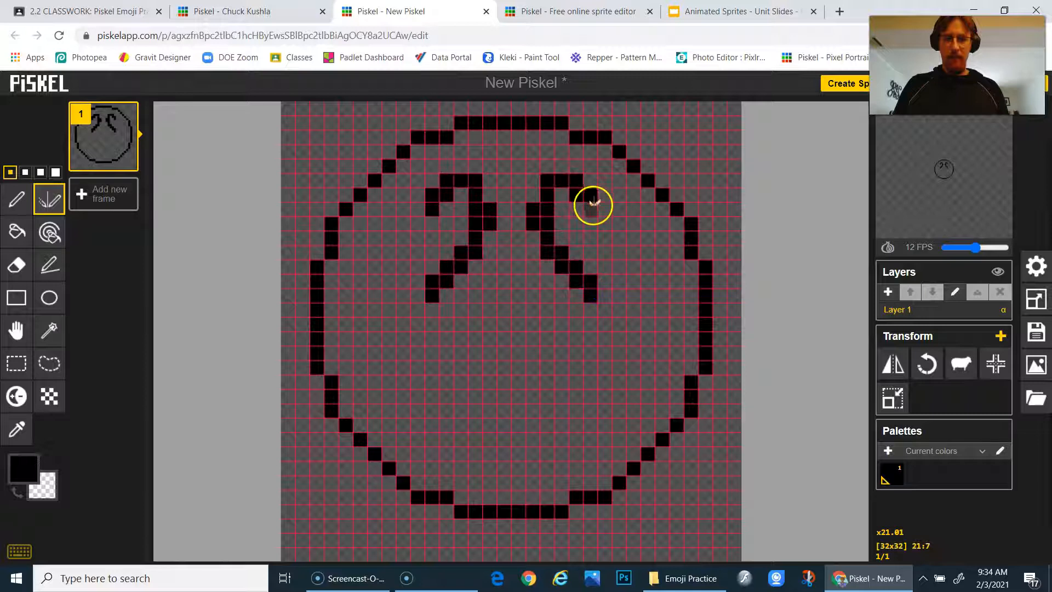
{"action": "mouse_move", "coordinate": [602, 194]}
{"action": "left_mouse_down"}
{"action": "mouse_move", "coordinate": [635, 182]}
{"action": "mouse_move", "coordinate": [643, 202]}
{"action": "mouse_move", "coordinate": [638, 238]}
{"action": "mouse_move", "coordinate": [610, 282]}
{"action": "left_mouse_up"}
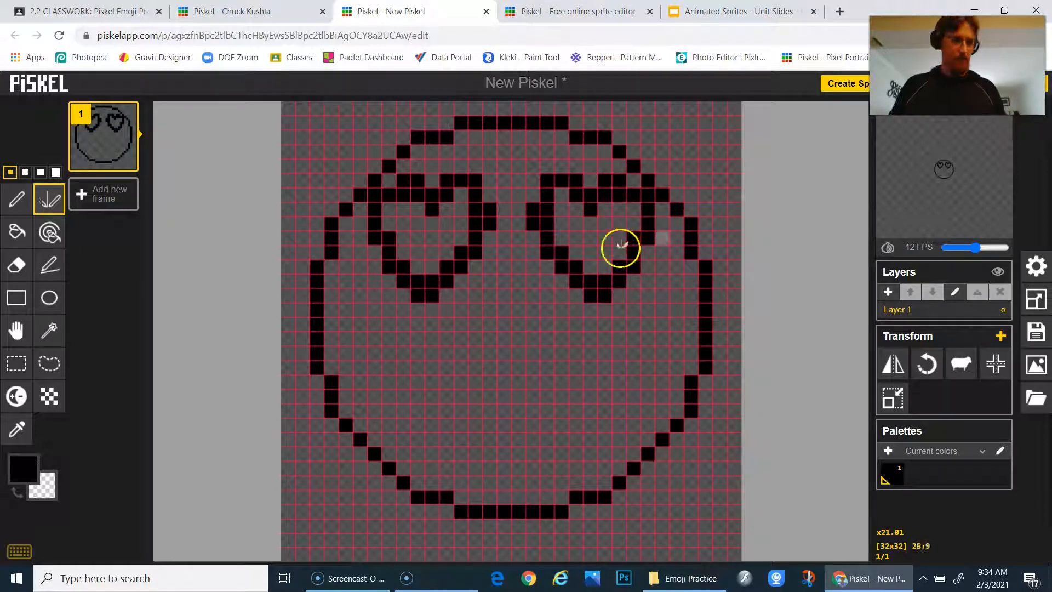
Look over the list of keyboard shortcuts and undo the mirrored heart outlines
{"action": "left_click", "coordinate": [12, 552]}
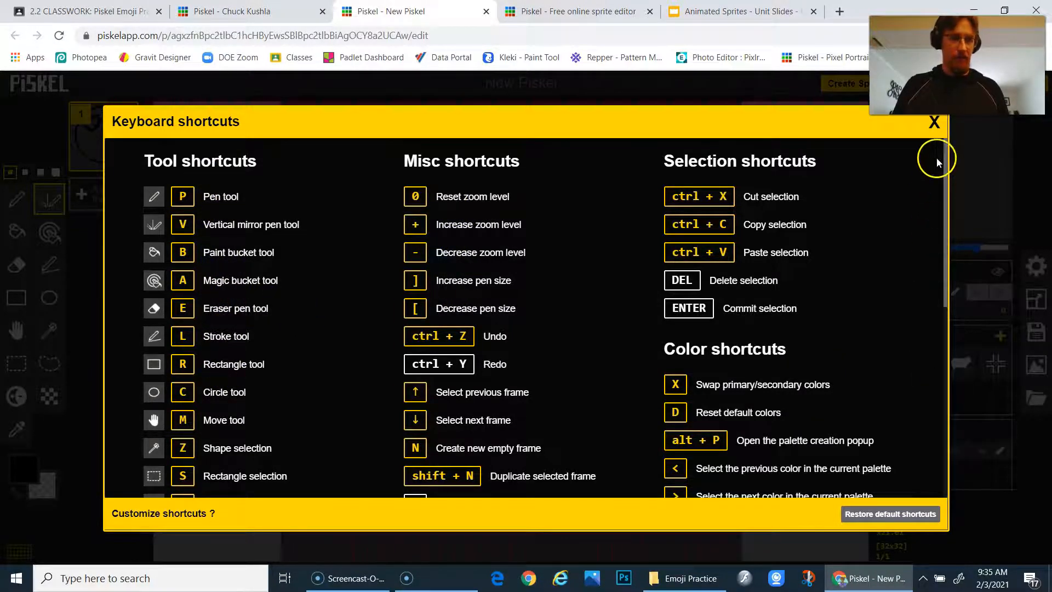
{"action": "left_click", "coordinate": [934, 122]}
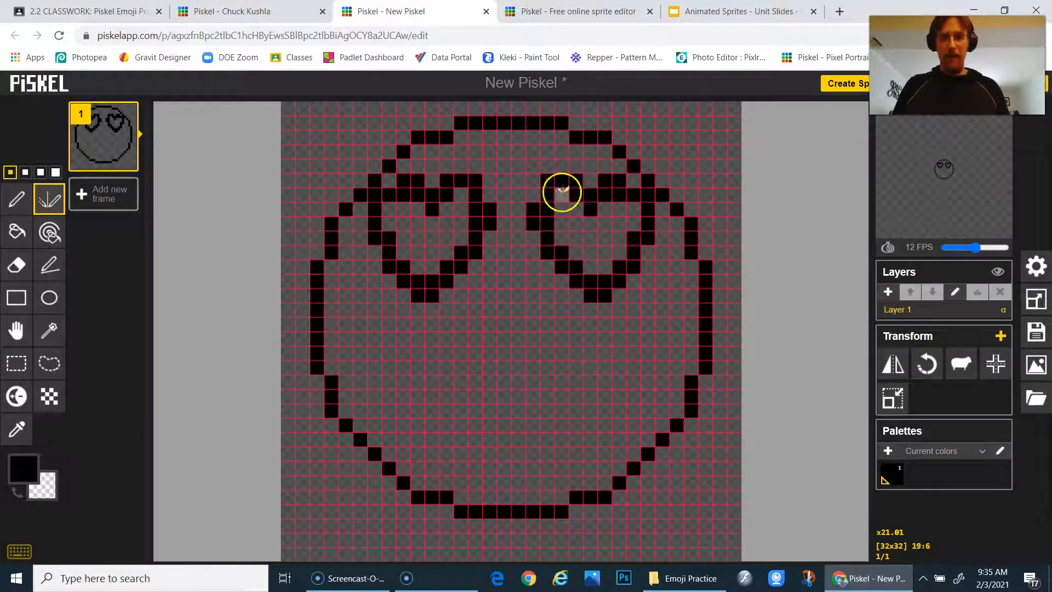
{"action": "key", "text": "ctrl+z"}
{"action": "key", "text": "ctrl+z"}
{"action": "key", "text": "ctrl+z"}
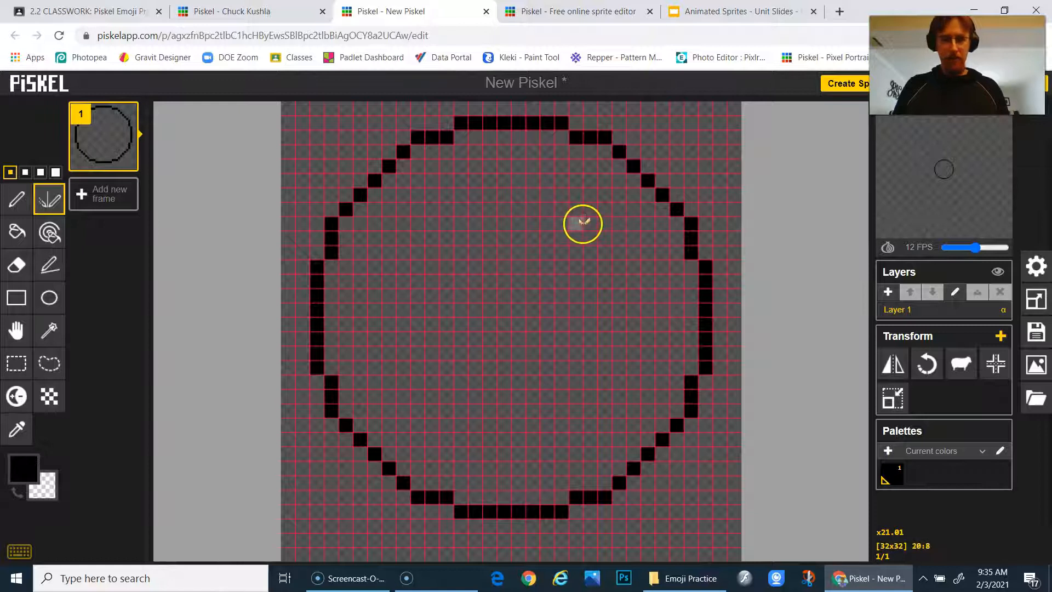
{"action": "mouse_move", "coordinate": [575, 224]}
{"action": "left_mouse_down"}
{"action": "mouse_move", "coordinate": [570, 209]}
{"action": "mouse_move", "coordinate": [527, 213]}
{"action": "mouse_move", "coordinate": [520, 234]}
{"action": "left_mouse_up"}
{"action": "key", "text": "ctrl+z"}
{"action": "mouse_move", "coordinate": [598, 223]}
{"action": "left_mouse_down"}
{"action": "mouse_move", "coordinate": [573, 205]}
{"action": "mouse_move", "coordinate": [552, 219]}
{"action": "left_mouse_up"}
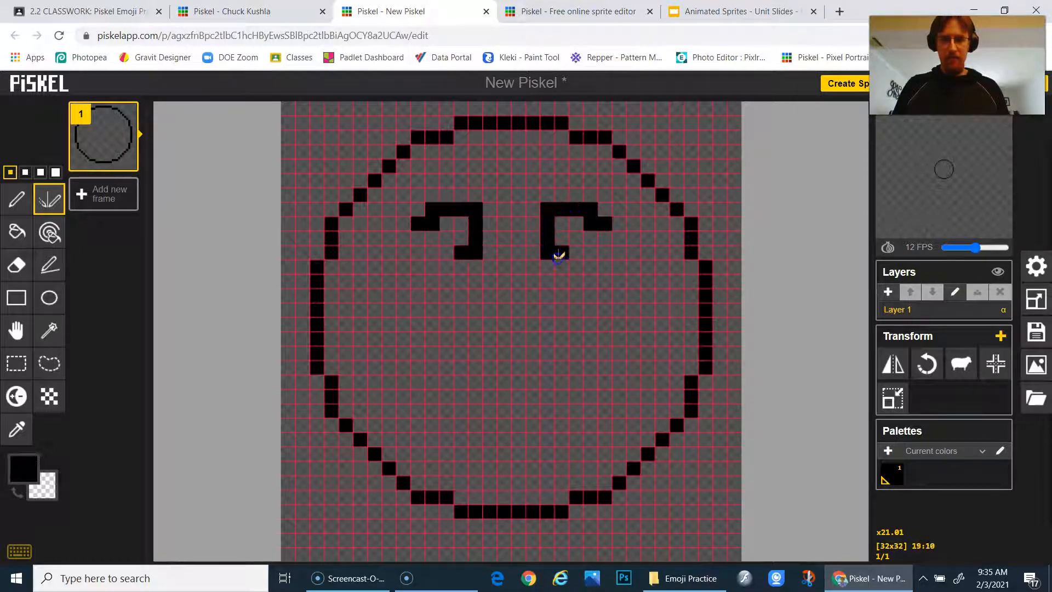
{"action": "left_click_drag", "start_coordinate": [558, 256], "coordinate": [572, 278]}
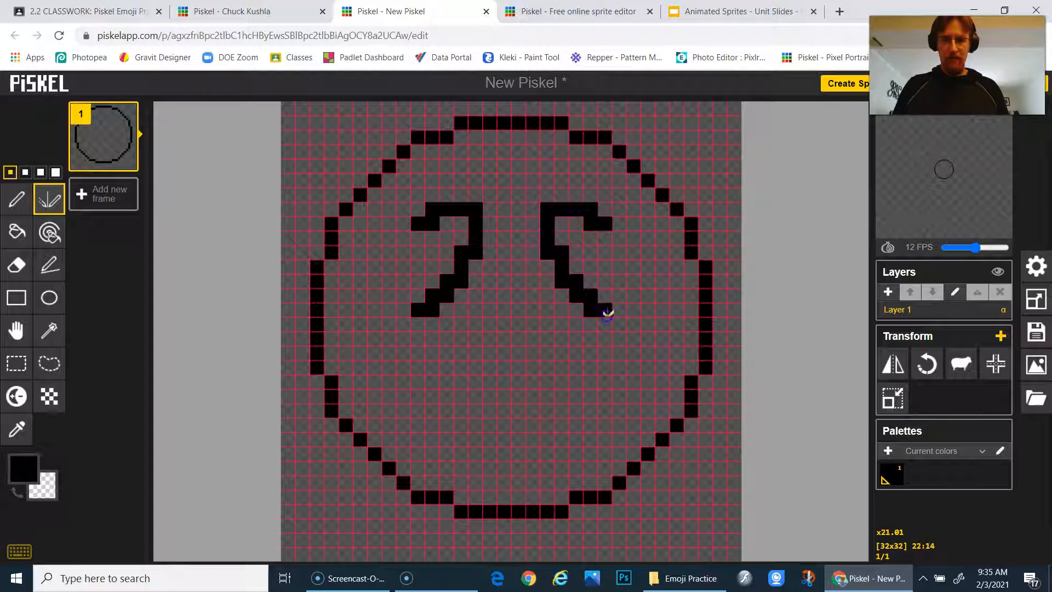
{"action": "left_click_drag", "start_coordinate": [607, 313], "coordinate": [616, 310]}
{"action": "key", "text": "ctrl+z"}
Draw two matching heart-shaped eye outlines in black, each about 7 pixels wide and 8 pixels tall, in the face's upper half
{"action": "left_click", "coordinate": [603, 221]}
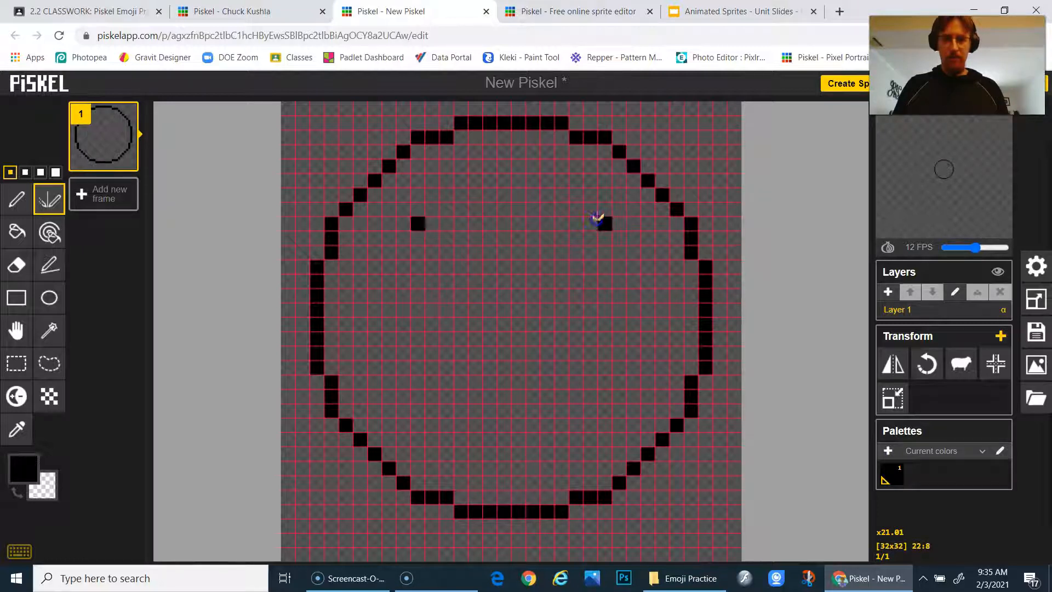
{"action": "left_click_drag", "start_coordinate": [596, 219], "coordinate": [571, 204]}
{"action": "left_click_drag", "start_coordinate": [566, 266], "coordinate": [600, 305]}
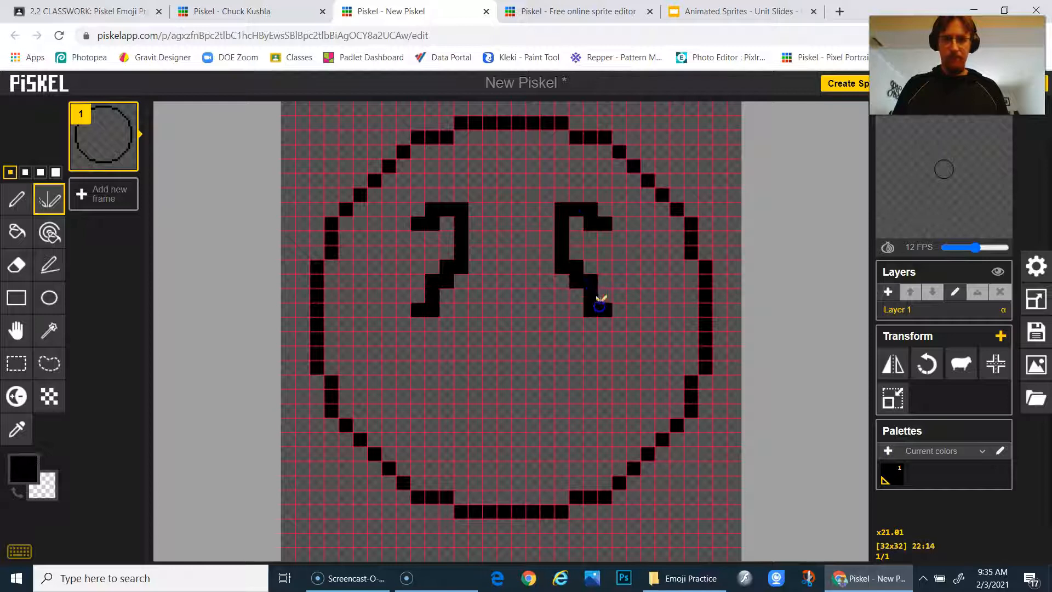
{"action": "left_click_drag", "start_coordinate": [606, 216], "coordinate": [629, 211]}
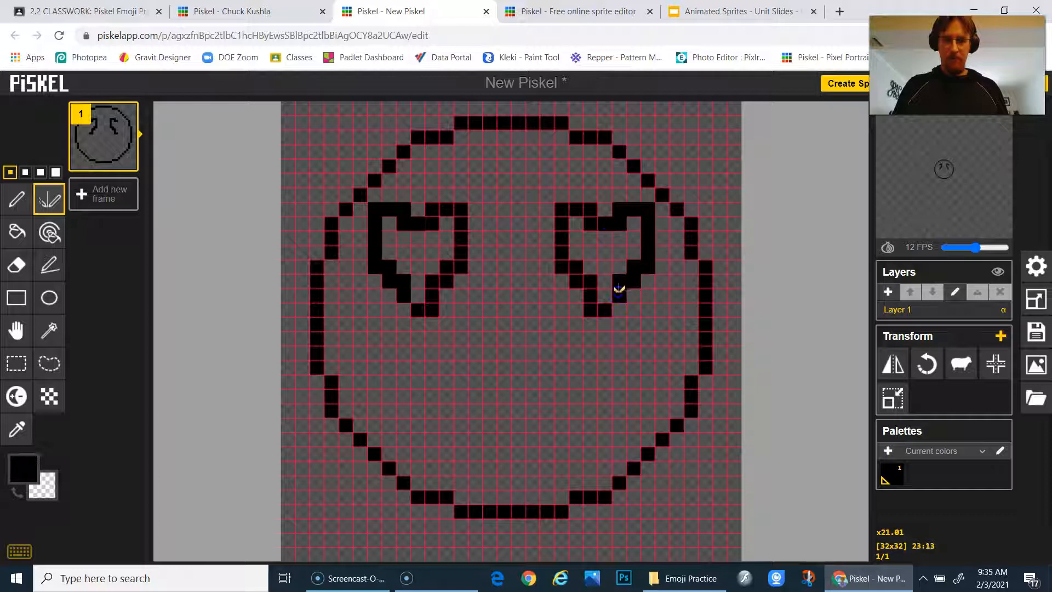
{"action": "key", "text": "ctrl+z"}
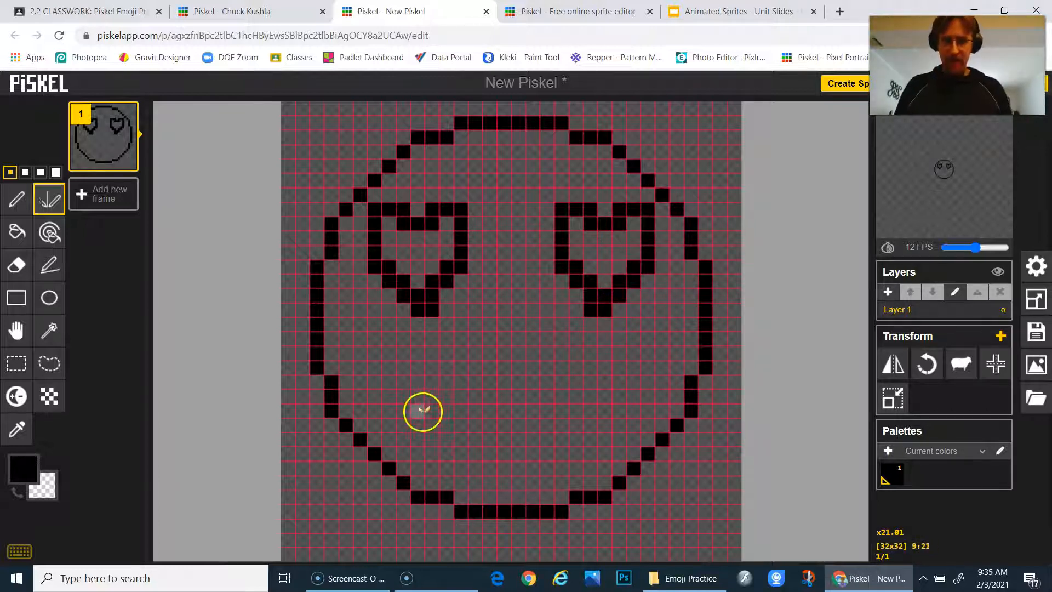
Draw a black mirrored smile about 18 pixels wide with corner marks, and erase the extra pixels beneath it and at the heart tips
{"action": "mouse_move", "coordinate": [406, 378]}
{"action": "left_mouse_down"}
{"action": "mouse_move", "coordinate": [445, 420]}
{"action": "mouse_move", "coordinate": [524, 448]}
{"action": "left_mouse_up"}
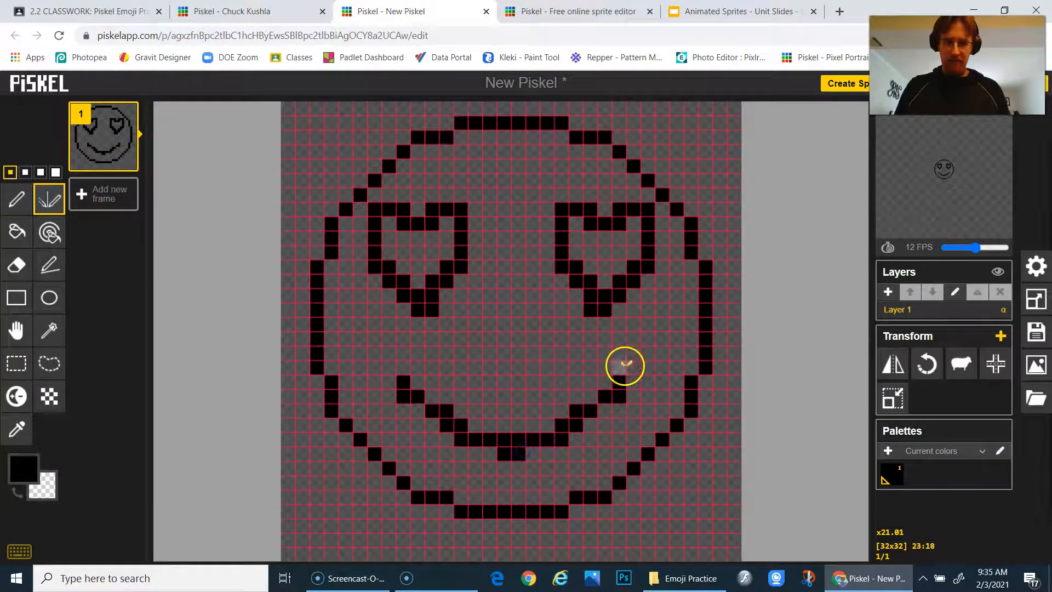
{"action": "left_click", "coordinate": [622, 370]}
{"action": "left_click_drag", "start_coordinate": [632, 382], "coordinate": [635, 394]}
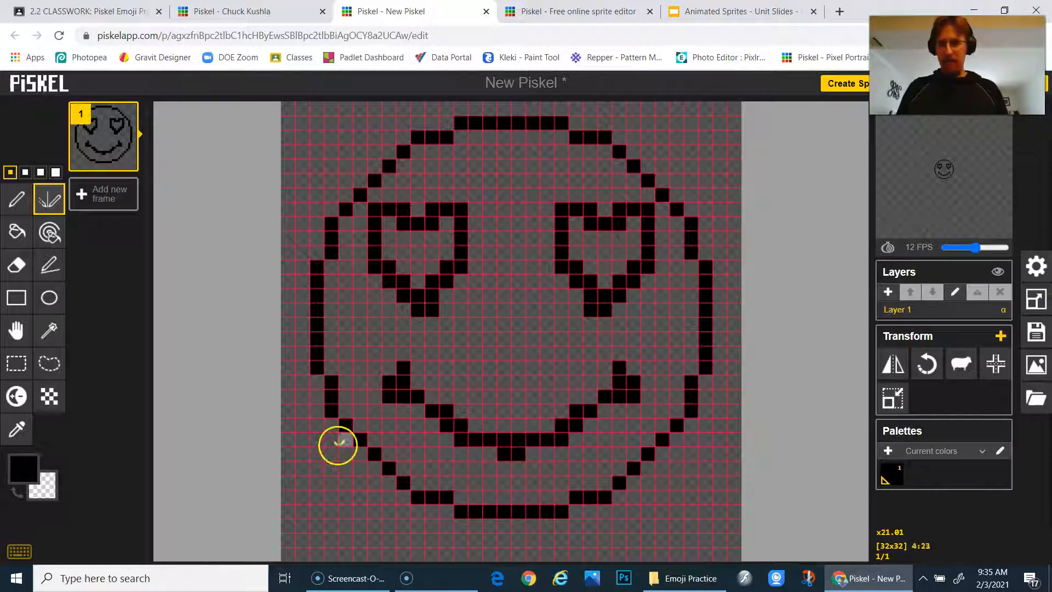
{"action": "left_click", "coordinate": [14, 277]}
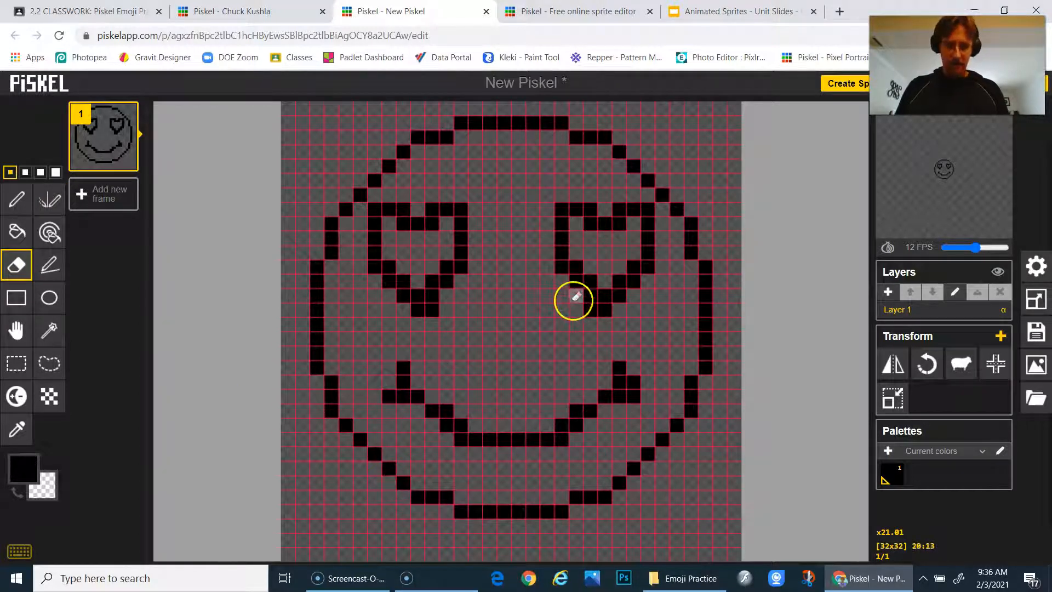
{"action": "mouse_move", "coordinate": [433, 299]}
{"action": "left_mouse_down"}
{"action": "mouse_move", "coordinate": [428, 281]}
{"action": "mouse_move", "coordinate": [430, 306]}
{"action": "left_mouse_up"}
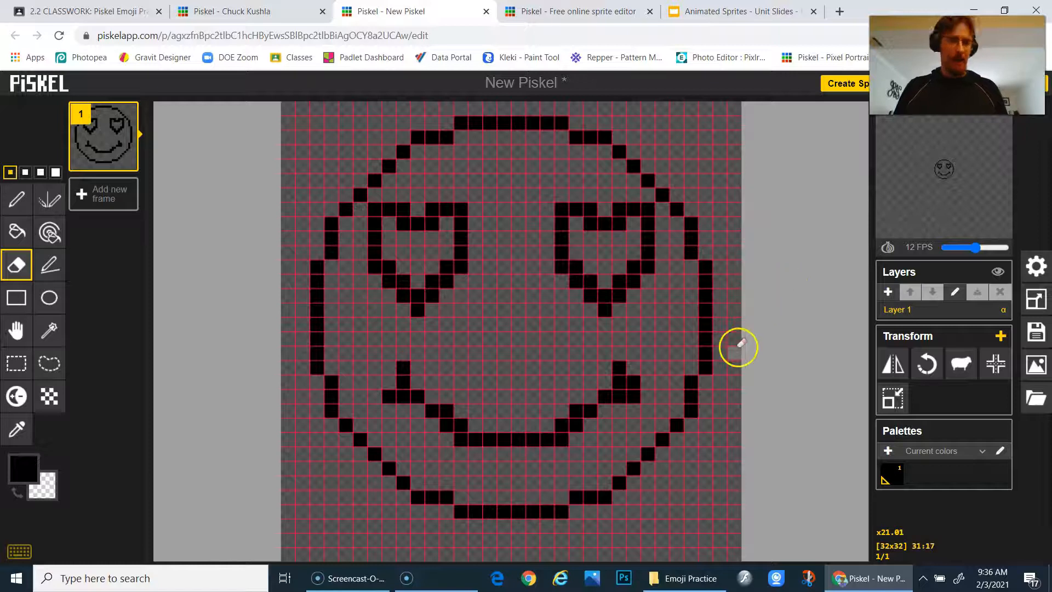
Fill the face around the eyes and mouth with bright pink using the paint bucket
{"action": "left_click", "coordinate": [15, 240]}
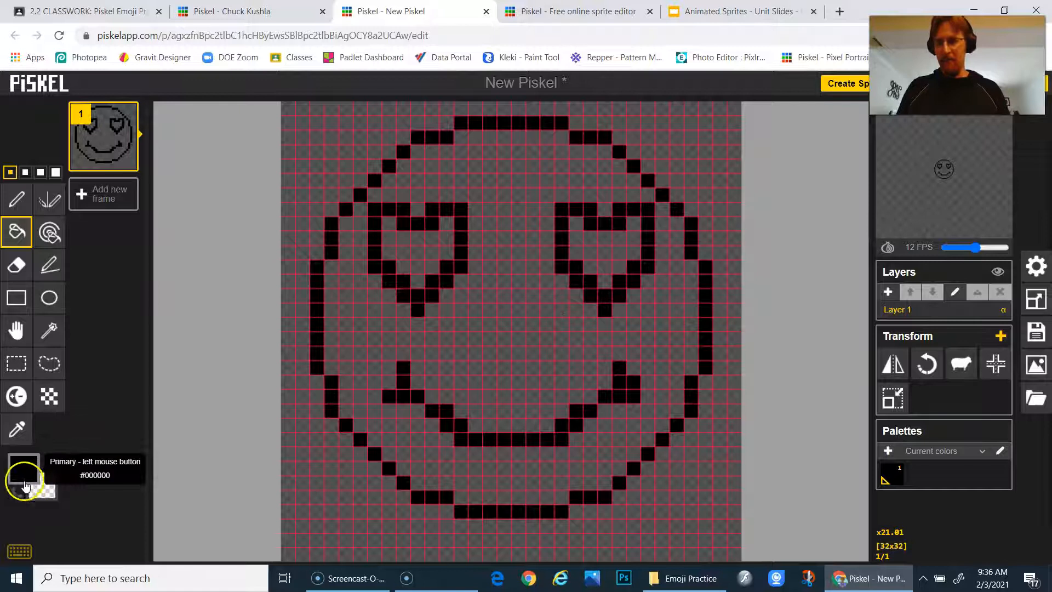
{"action": "left_click", "coordinate": [24, 470]}
{"action": "left_click", "coordinate": [151, 340]}
{"action": "mouse_move", "coordinate": [103, 354]}
{"action": "left_mouse_down"}
{"action": "mouse_move", "coordinate": [140, 354]}
{"action": "mouse_move", "coordinate": [144, 334]}
{"action": "mouse_move", "coordinate": [148, 383]}
{"action": "left_mouse_up"}
{"action": "mouse_move", "coordinate": [151, 412]}
{"action": "left_mouse_down"}
{"action": "mouse_move", "coordinate": [153, 403]}
{"action": "mouse_move", "coordinate": [154, 412]}
{"action": "left_mouse_up"}
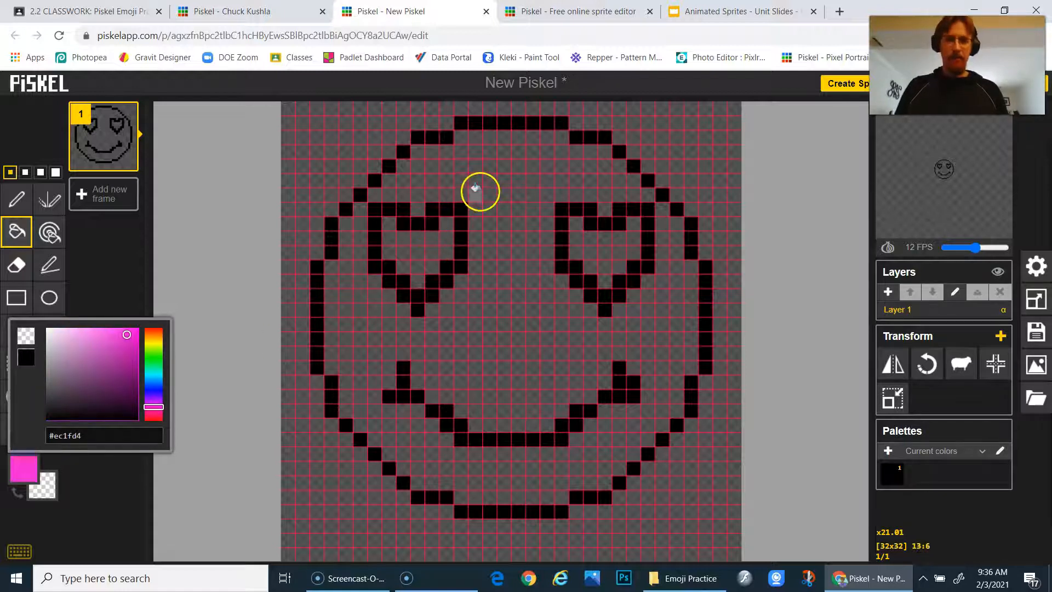
{"action": "left_click", "coordinate": [489, 167]}
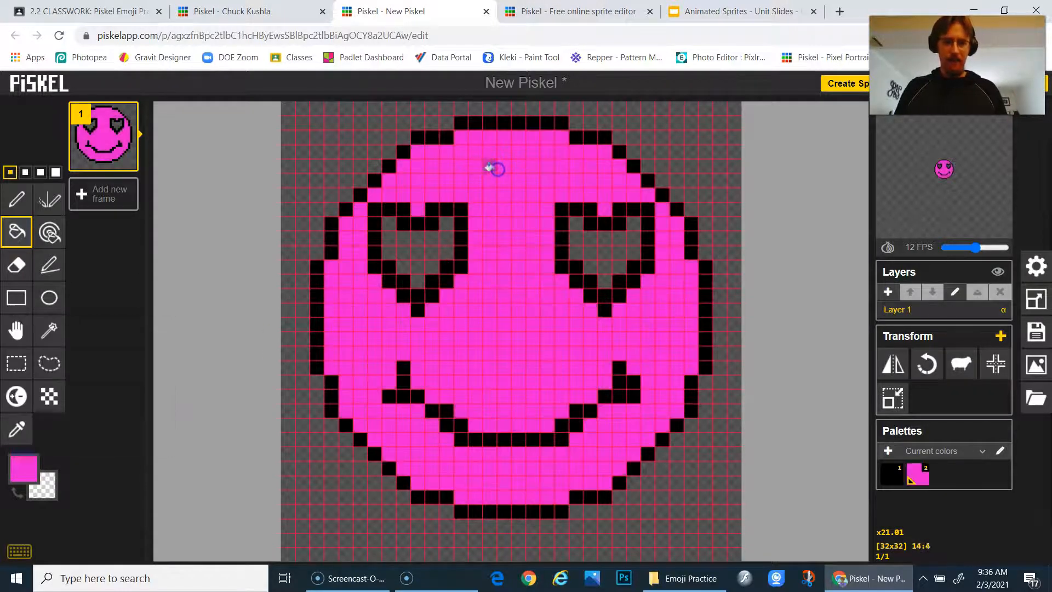
Change the primary colour to yellow and refill the face with it
{"action": "left_click", "coordinate": [23, 468]}
{"action": "mouse_move", "coordinate": [175, 415]}
{"action": "left_mouse_down"}
{"action": "mouse_move", "coordinate": [179, 355]}
{"action": "mouse_move", "coordinate": [172, 345]}
{"action": "mouse_move", "coordinate": [141, 352]}
{"action": "mouse_move", "coordinate": [167, 355]}
{"action": "mouse_move", "coordinate": [155, 327]}
{"action": "left_mouse_up"}
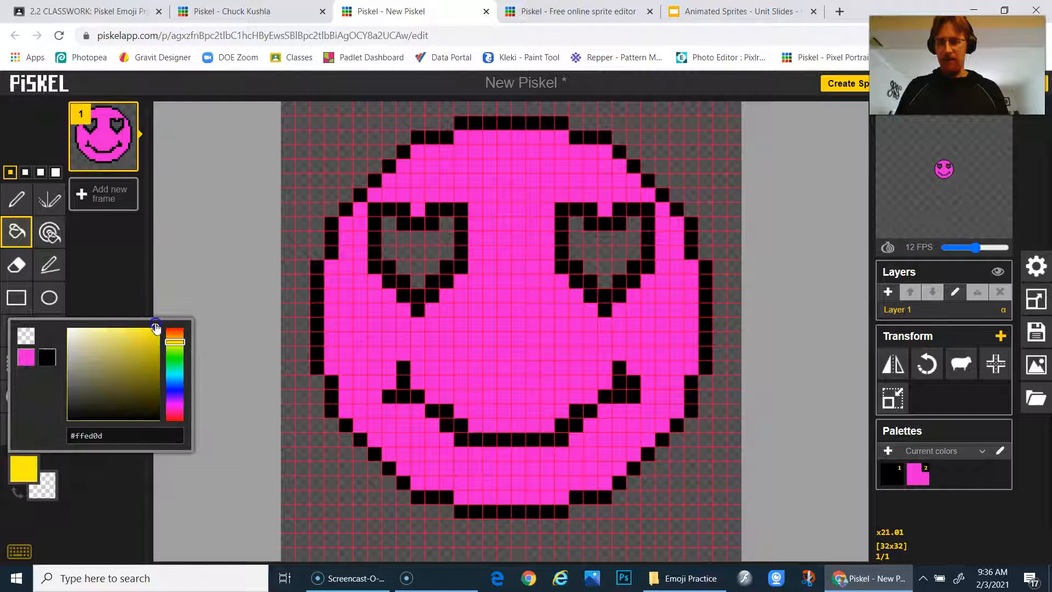
{"action": "left_click", "coordinate": [504, 345]}
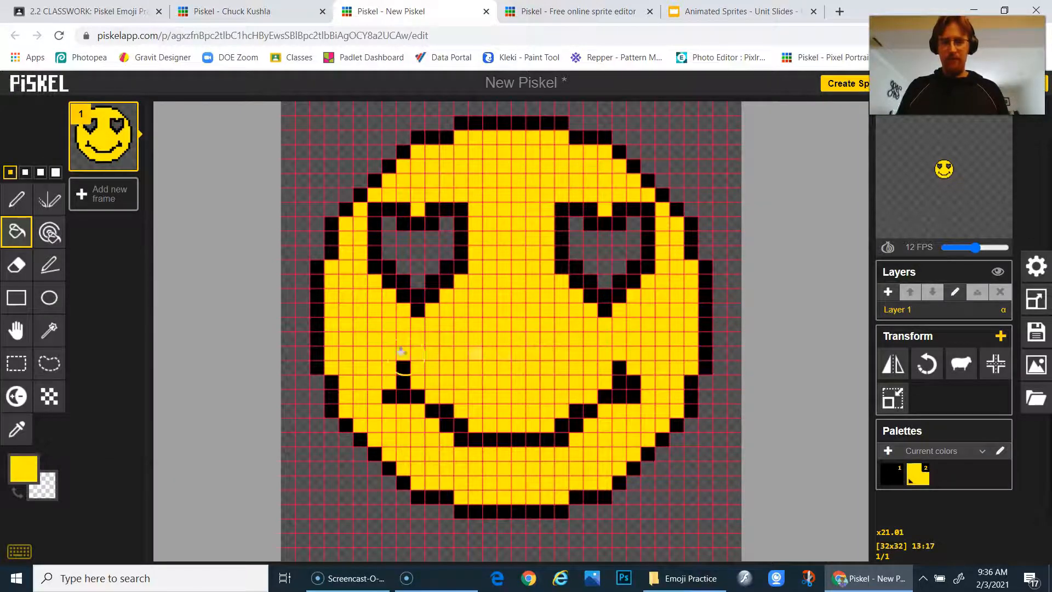
Set the primary colour to red and fill both heart eyes, including their black outlines
{"action": "left_click", "coordinate": [19, 471]}
{"action": "left_click_drag", "start_coordinate": [175, 340], "coordinate": [175, 327]}
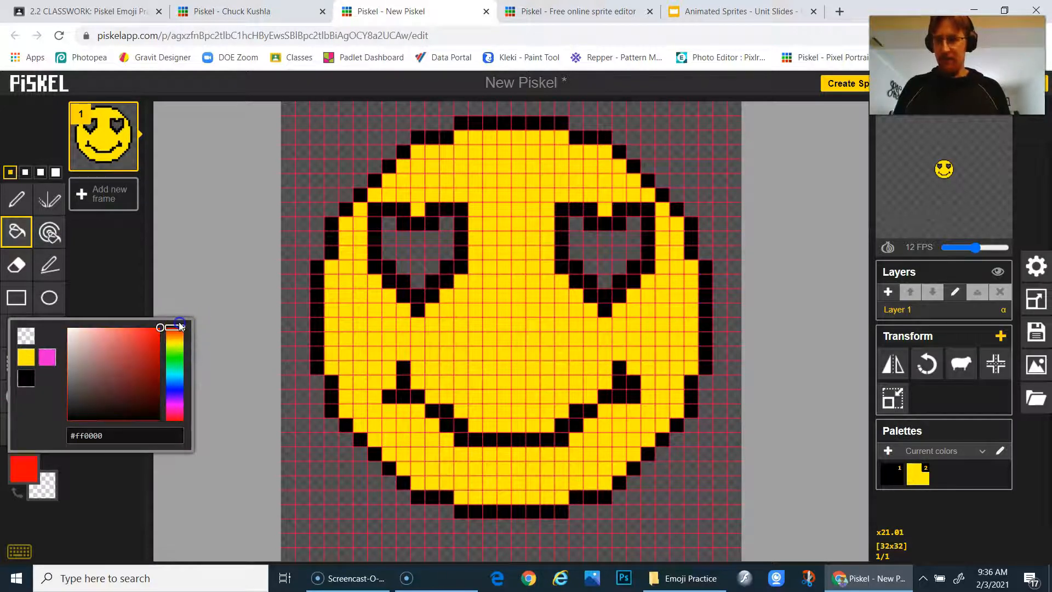
{"action": "left_click", "coordinate": [399, 237]}
{"action": "left_click", "coordinate": [611, 247]}
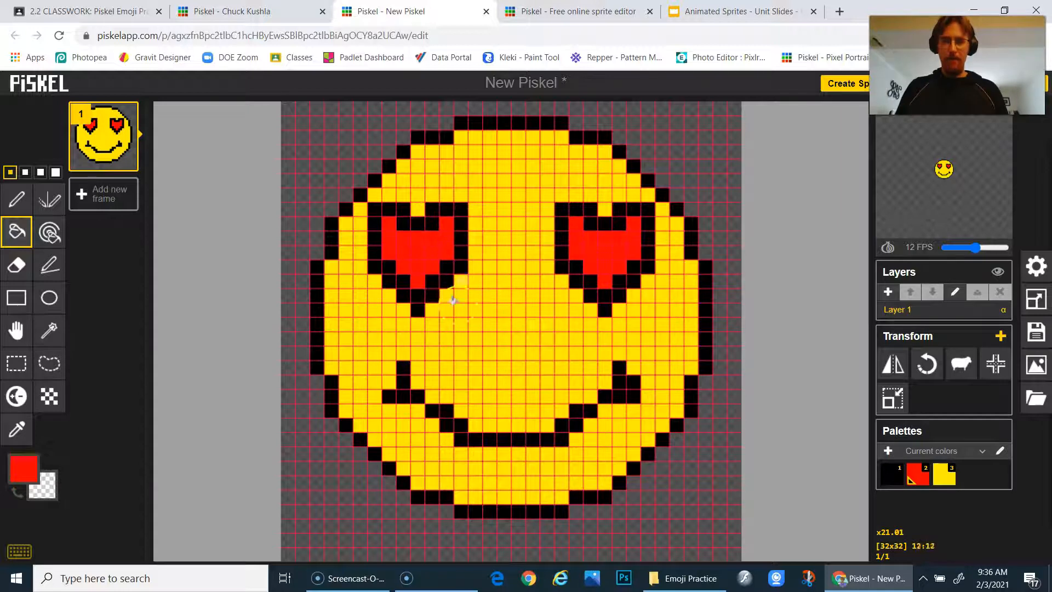
{"action": "left_click", "coordinate": [460, 229]}
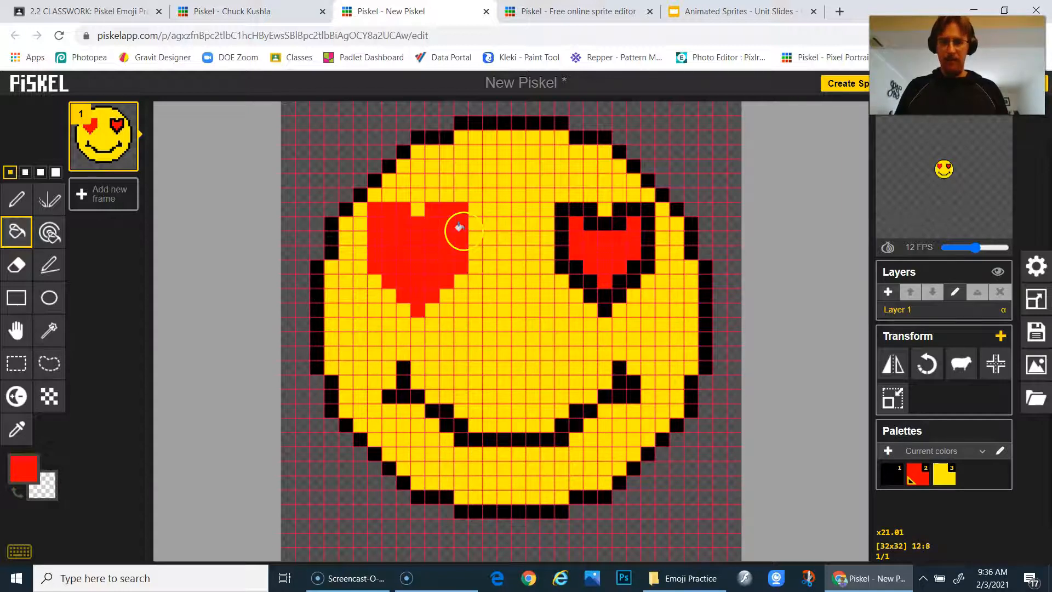
{"action": "left_click", "coordinate": [563, 247]}
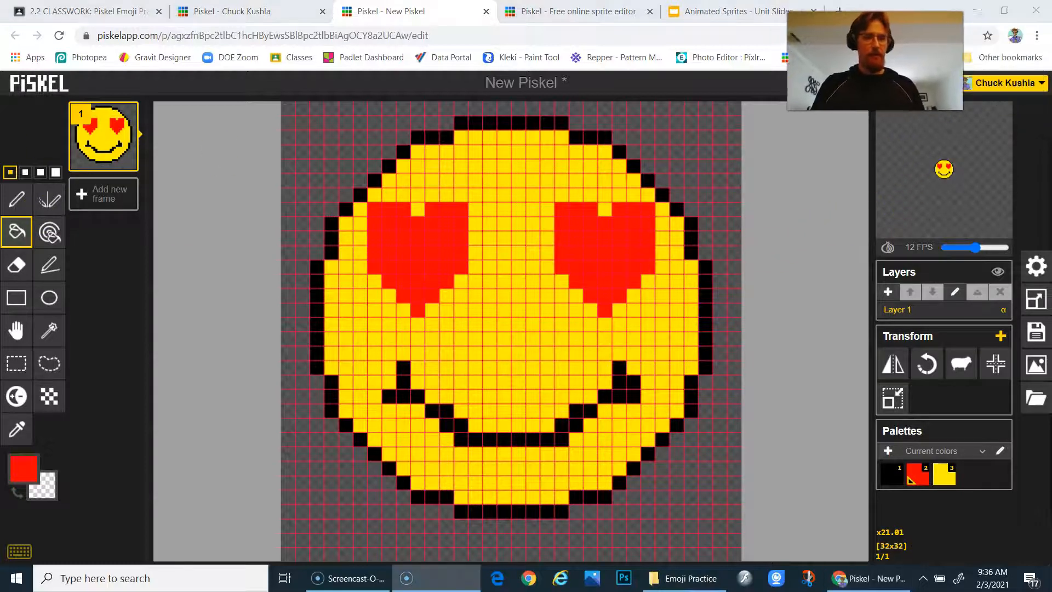
Open the sprite preview in a popup window, enlarge it to examine the emoji, and close it
{"action": "mouse_move", "coordinate": [998, 125]}
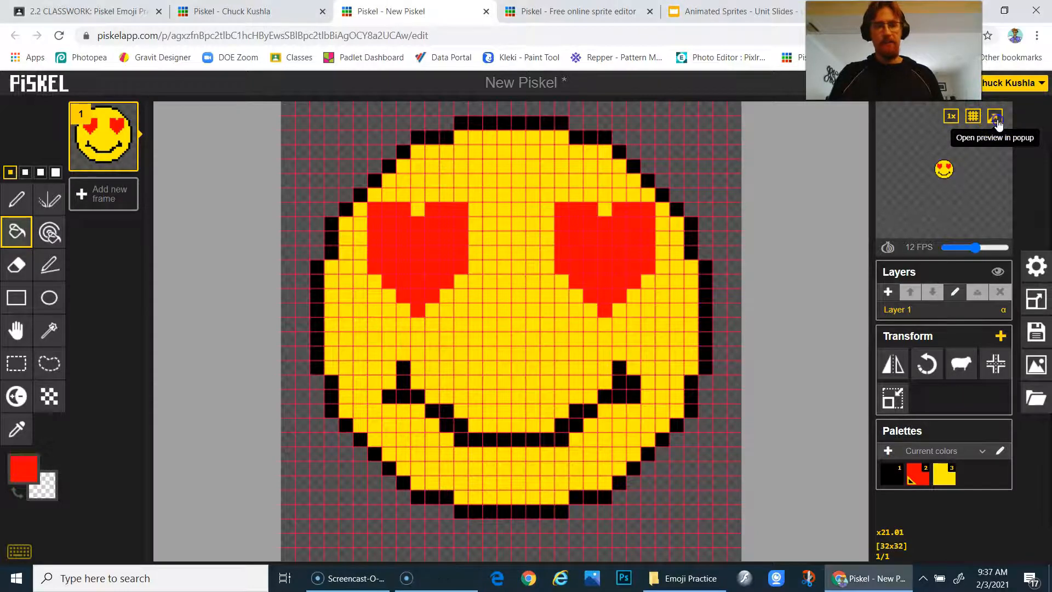
{"action": "left_click", "coordinate": [998, 125]}
{"action": "left_click_drag", "start_coordinate": [225, 265], "coordinate": [687, 545]}
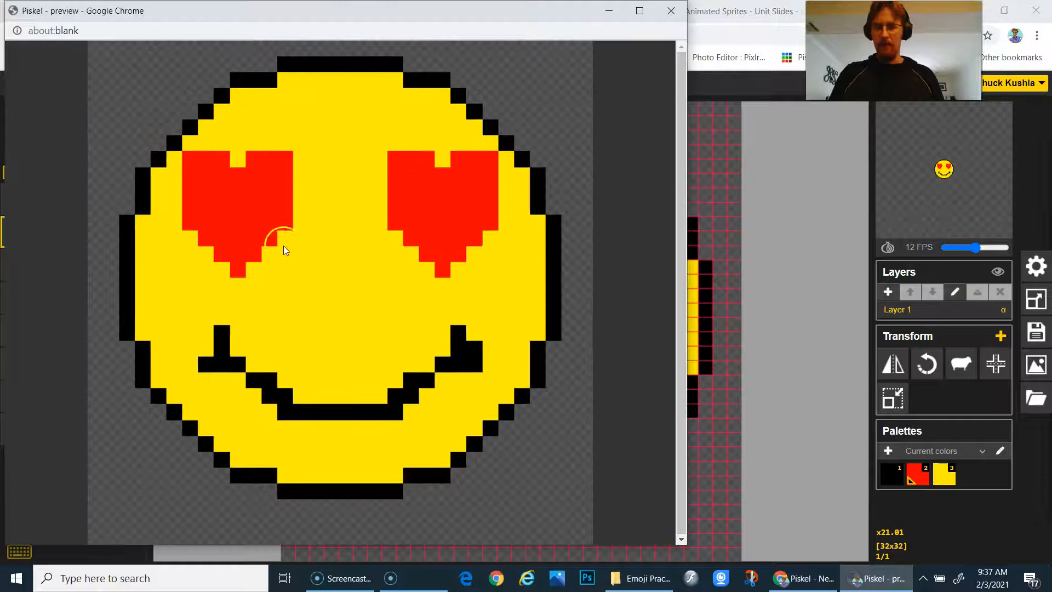
{"action": "left_click", "coordinate": [670, 11]}
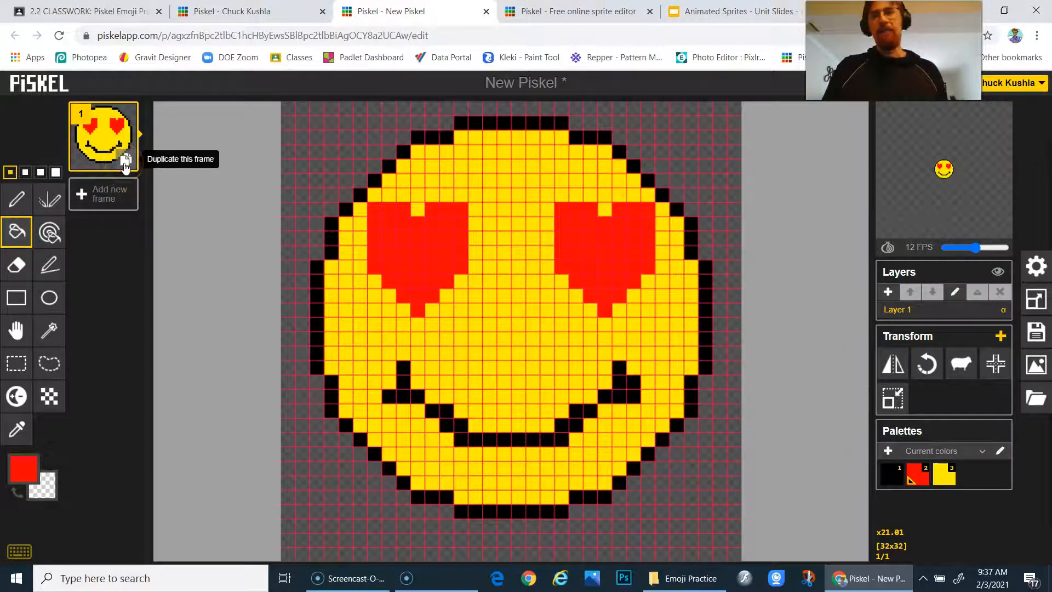
Duplicate the emoji frame and delete the copy
{"action": "left_click", "coordinate": [125, 160]}
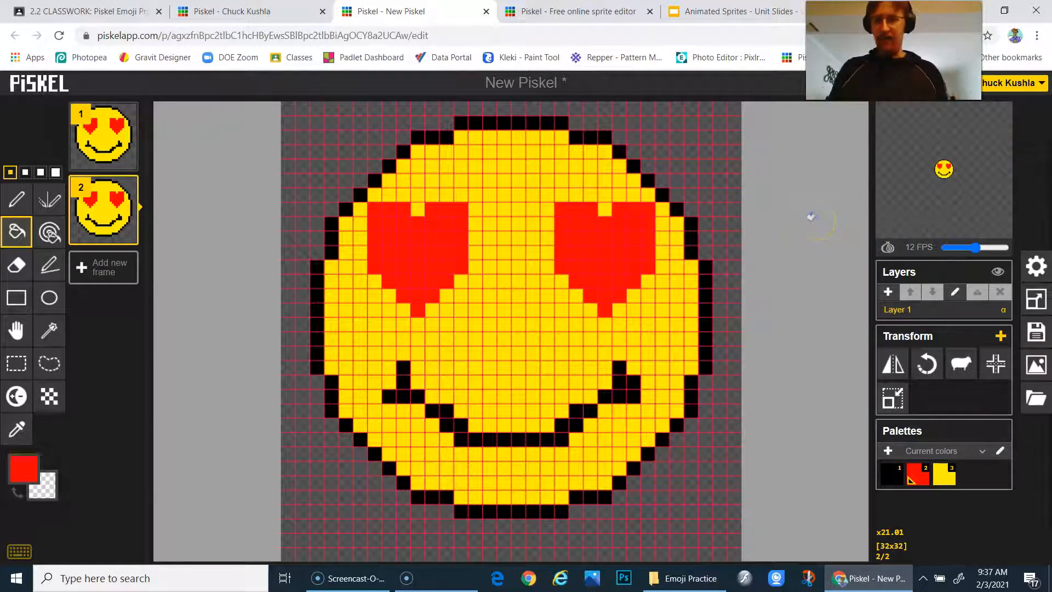
{"action": "mouse_move", "coordinate": [122, 228]}
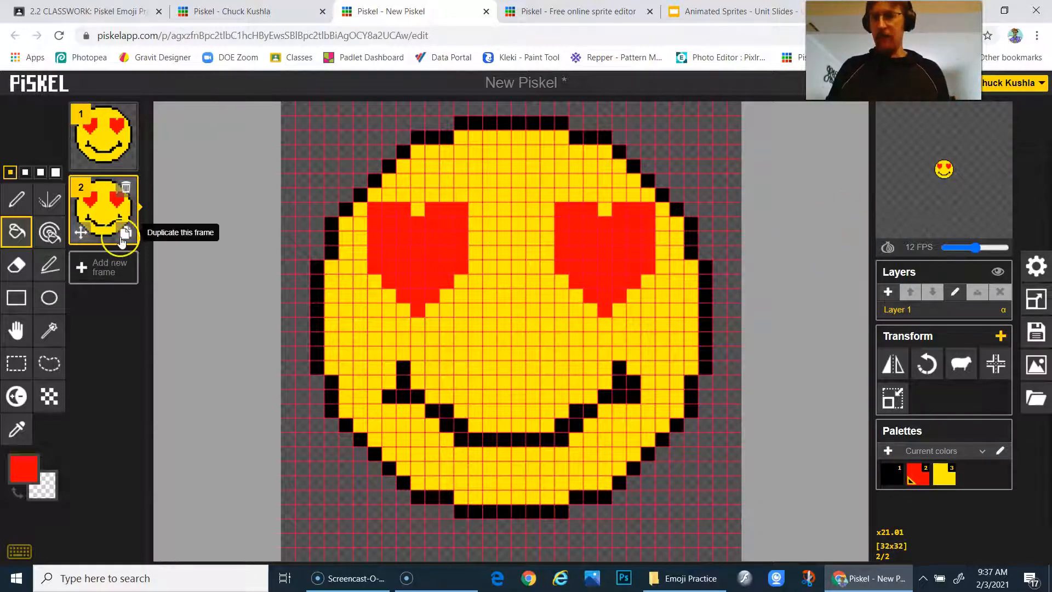
{"action": "left_click", "coordinate": [126, 189]}
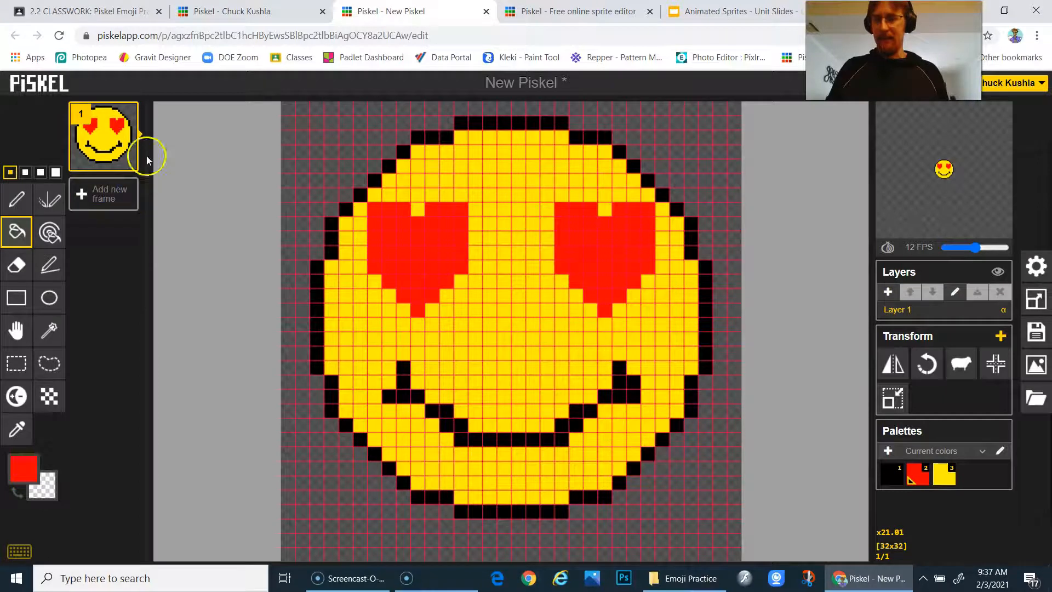
Add a blank second frame and enlarge the animation preview to 6x, checking both frames in it
{"action": "left_click", "coordinate": [102, 195]}
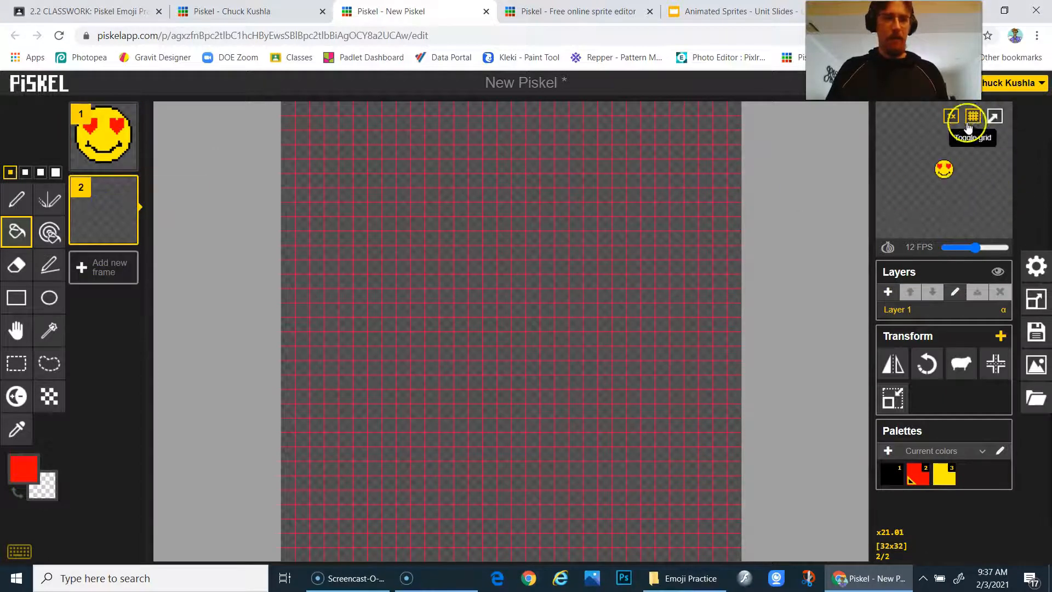
{"action": "left_click", "coordinate": [951, 117]}
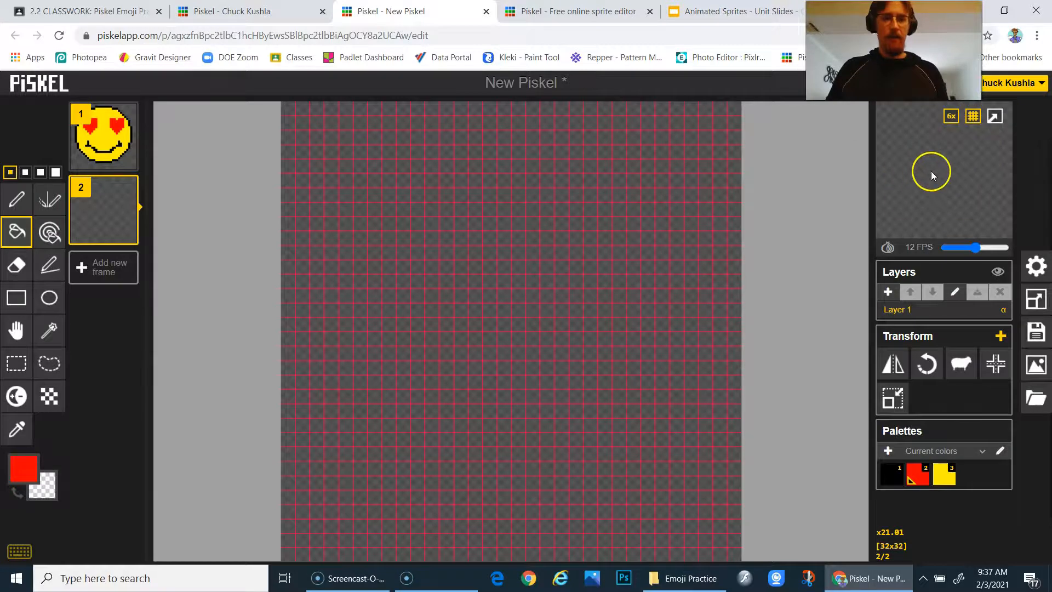
{"action": "left_click", "coordinate": [105, 140]}
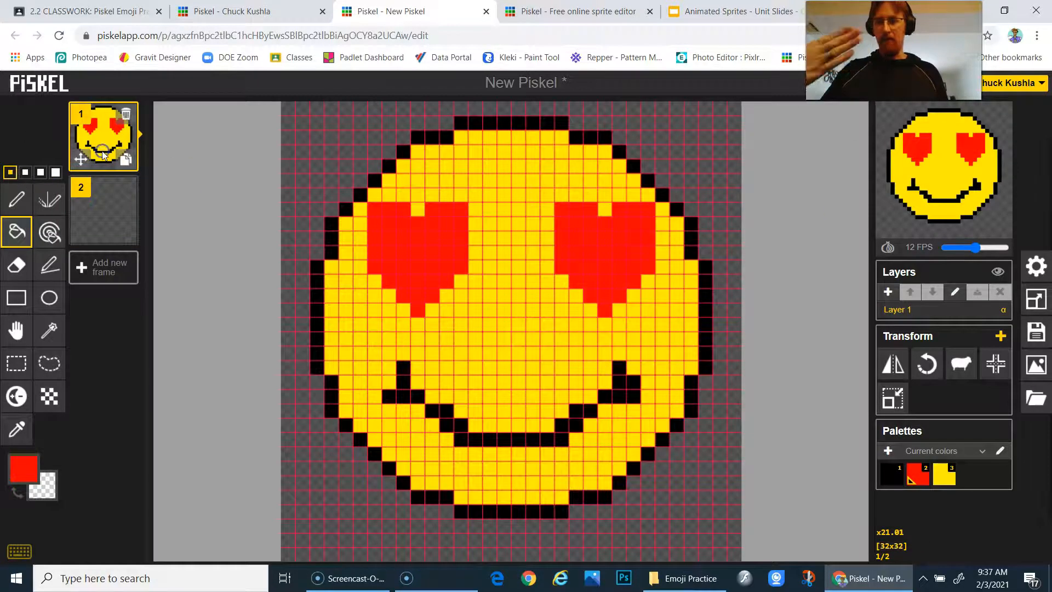
{"action": "left_click", "coordinate": [108, 209]}
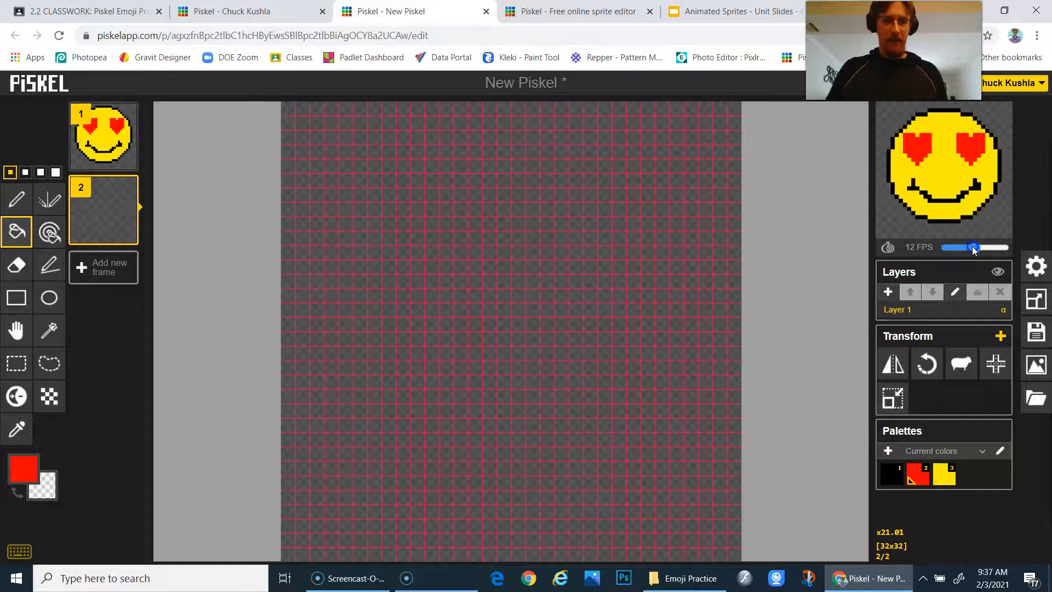
Slow the animation speed to 2 FPS
{"action": "left_click_drag", "start_coordinate": [966, 251], "coordinate": [926, 251]}
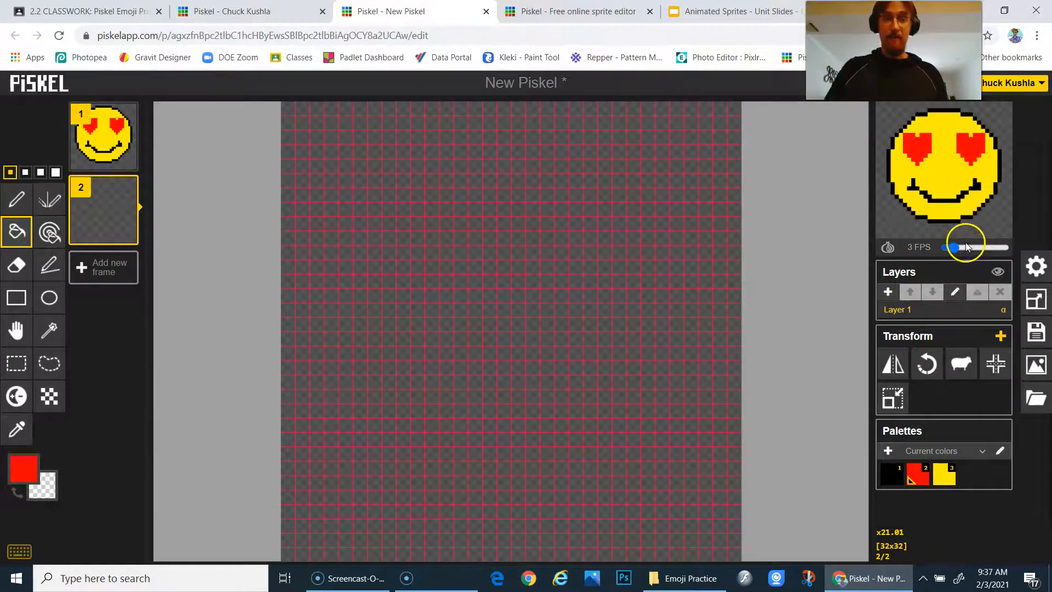
{"action": "mouse_move", "coordinate": [956, 247]}
{"action": "left_mouse_down"}
{"action": "mouse_move", "coordinate": [987, 249]}
{"action": "mouse_move", "coordinate": [955, 249]}
{"action": "left_mouse_up"}
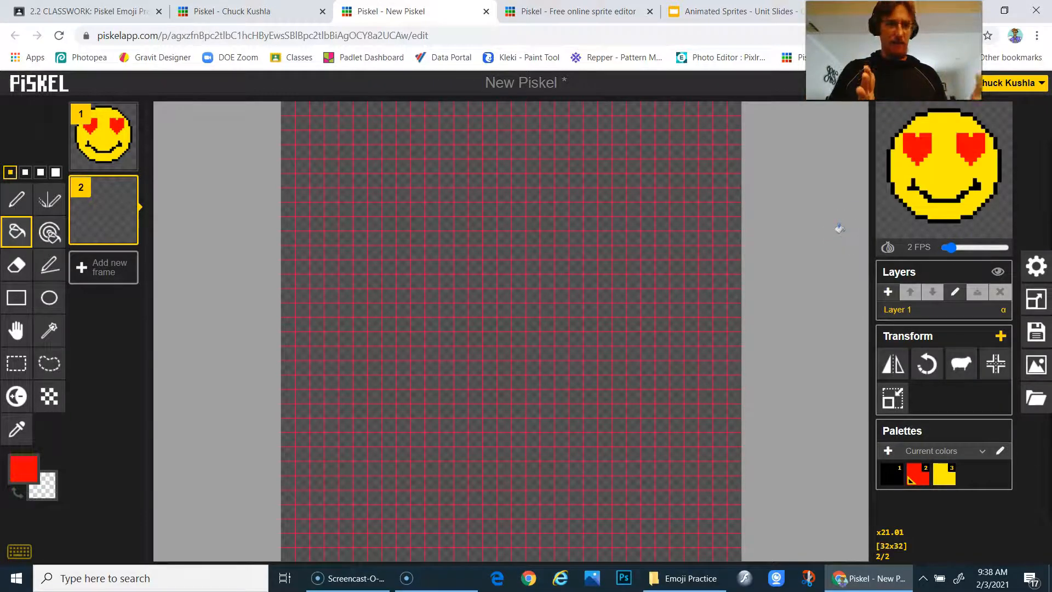
Delete the blank second frame and duplicate the emoji frame instead
{"action": "mouse_move", "coordinate": [123, 230]}
{"action": "left_click", "coordinate": [125, 189]}
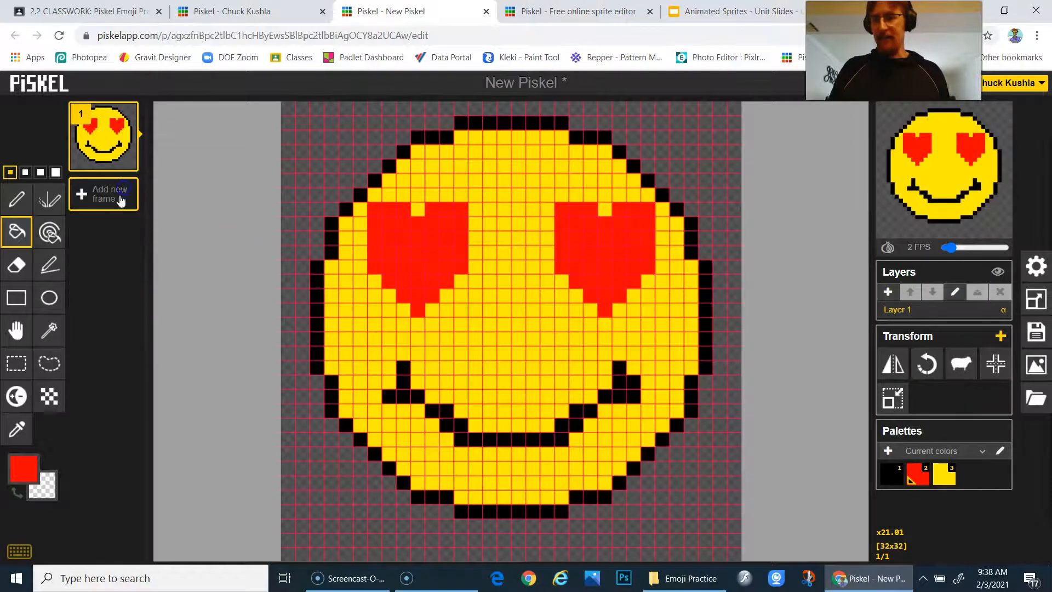
{"action": "left_click", "coordinate": [124, 159]}
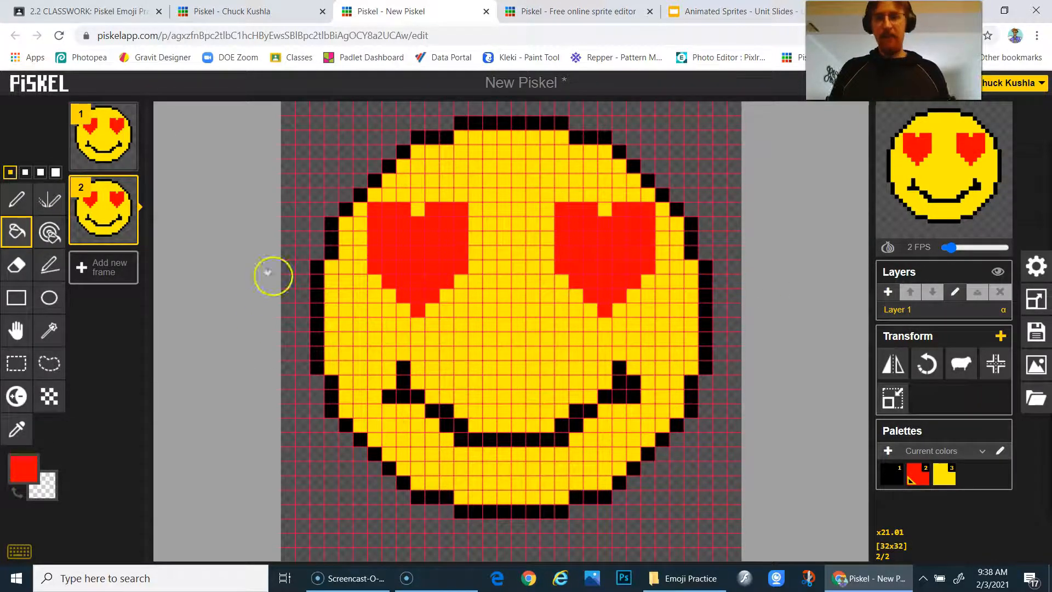
Shift the whole emoji in the second frame one pixel down with the Move tool, keeping its horizontal position
{"action": "left_click", "coordinate": [16, 335]}
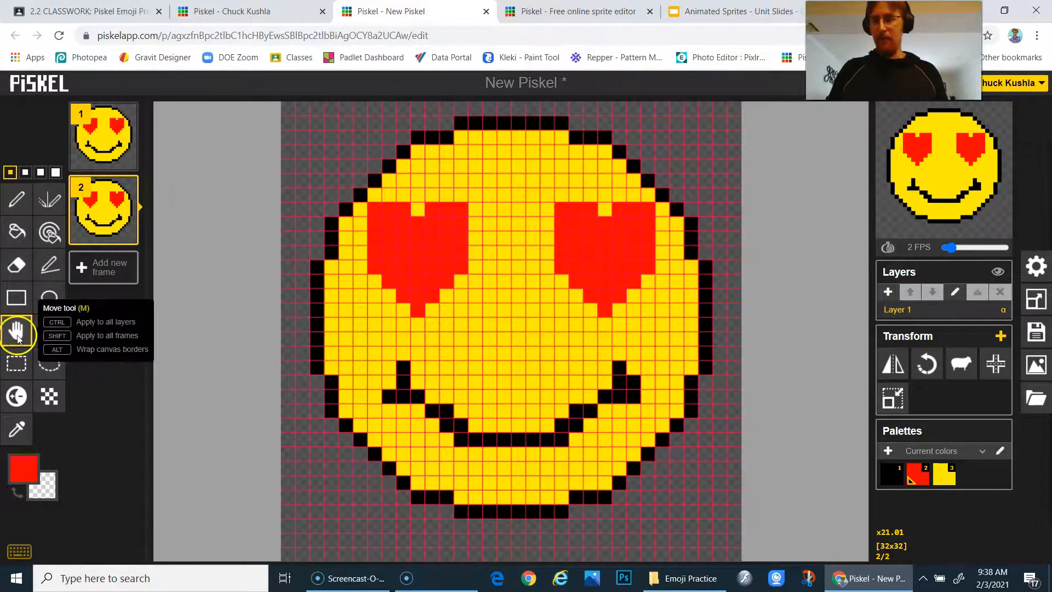
{"action": "mouse_move", "coordinate": [493, 296]}
{"action": "left_mouse_down"}
{"action": "mouse_move", "coordinate": [508, 333]}
{"action": "mouse_move", "coordinate": [517, 322]}
{"action": "mouse_move", "coordinate": [495, 303]}
{"action": "mouse_move", "coordinate": [549, 304]}
{"action": "mouse_move", "coordinate": [537, 304]}
{"action": "left_mouse_up"}
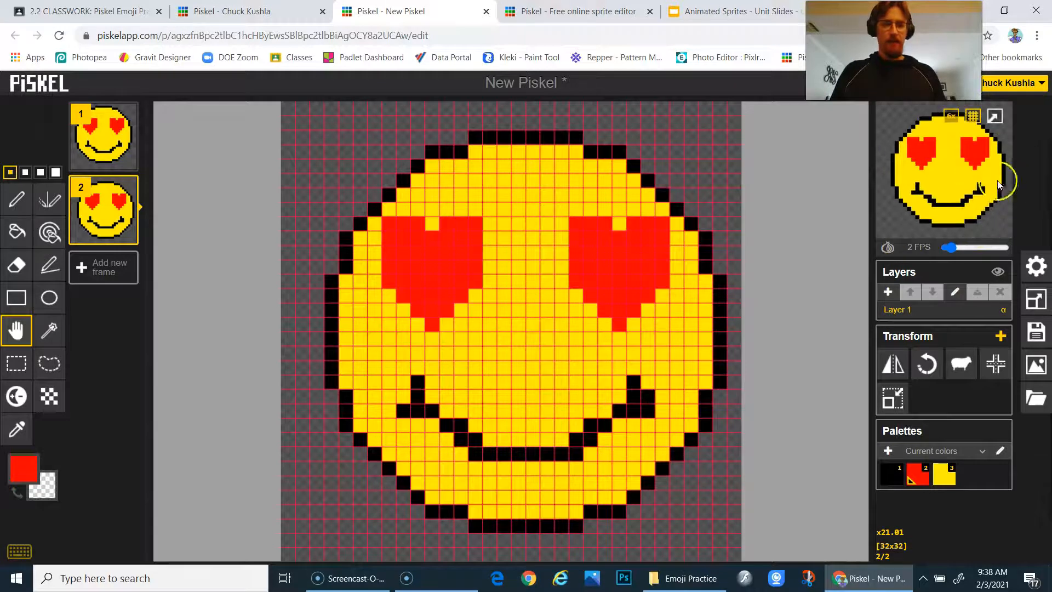
{"action": "left_click_drag", "start_coordinate": [458, 308], "coordinate": [435, 315]}
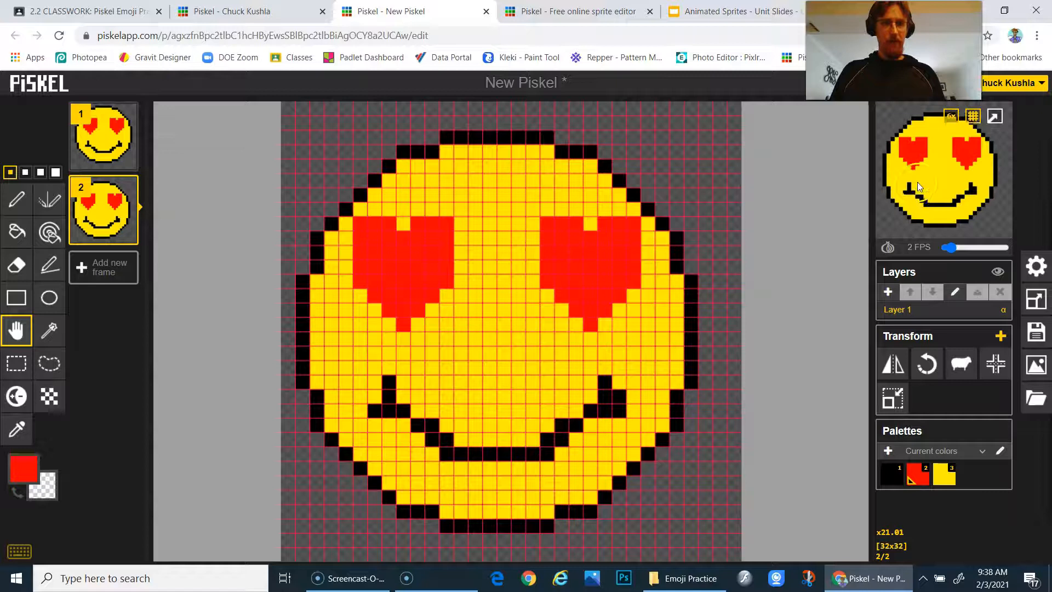
{"action": "left_click_drag", "start_coordinate": [497, 343], "coordinate": [505, 341]}
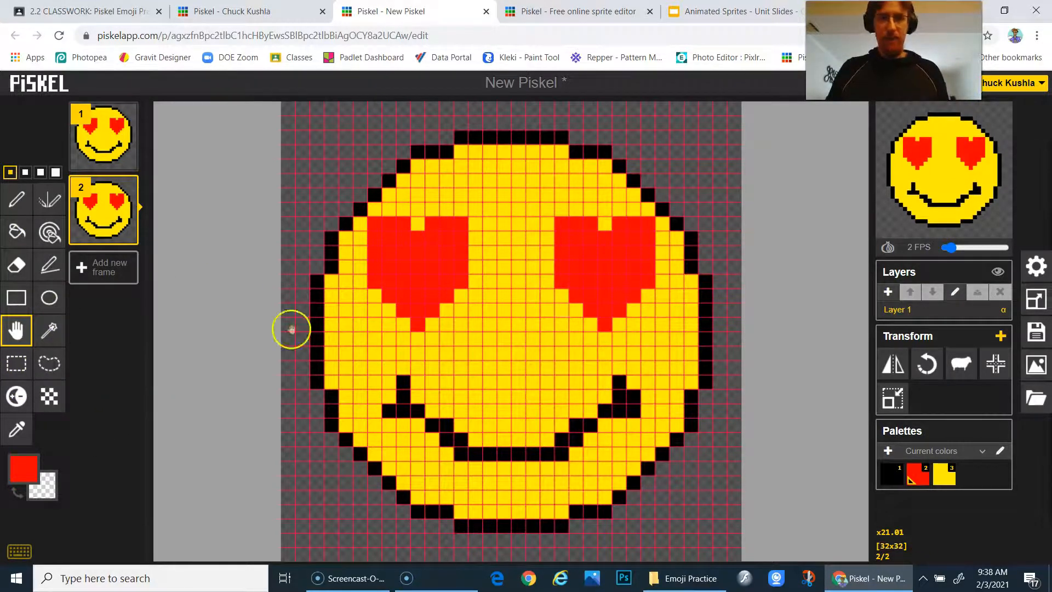
Select each heart eye in the second frame with Shape selection and move it one pixel to the right
{"action": "left_click", "coordinate": [46, 335]}
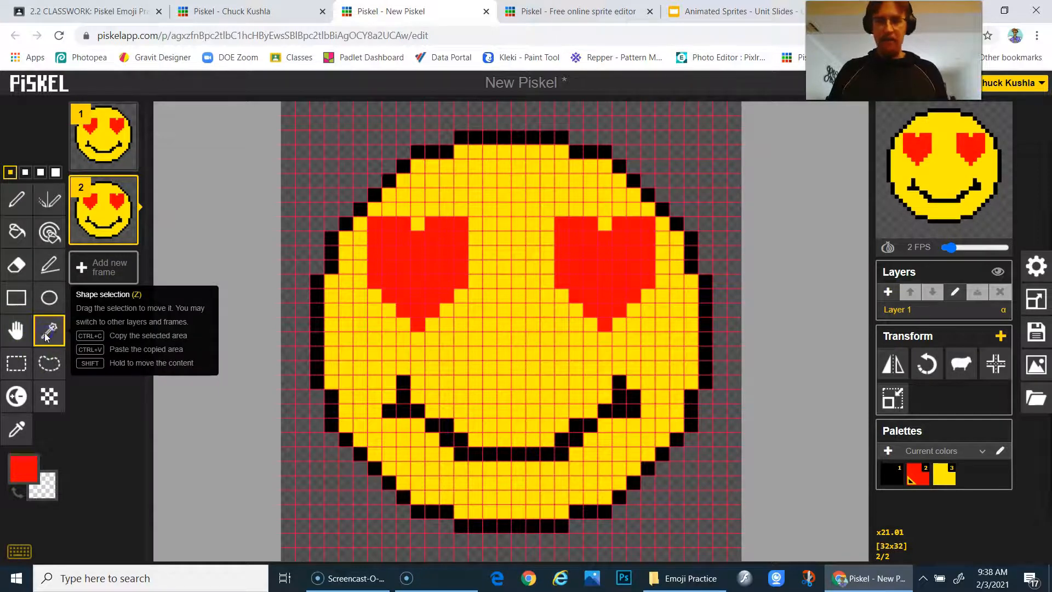
{"action": "left_click", "coordinate": [414, 265]}
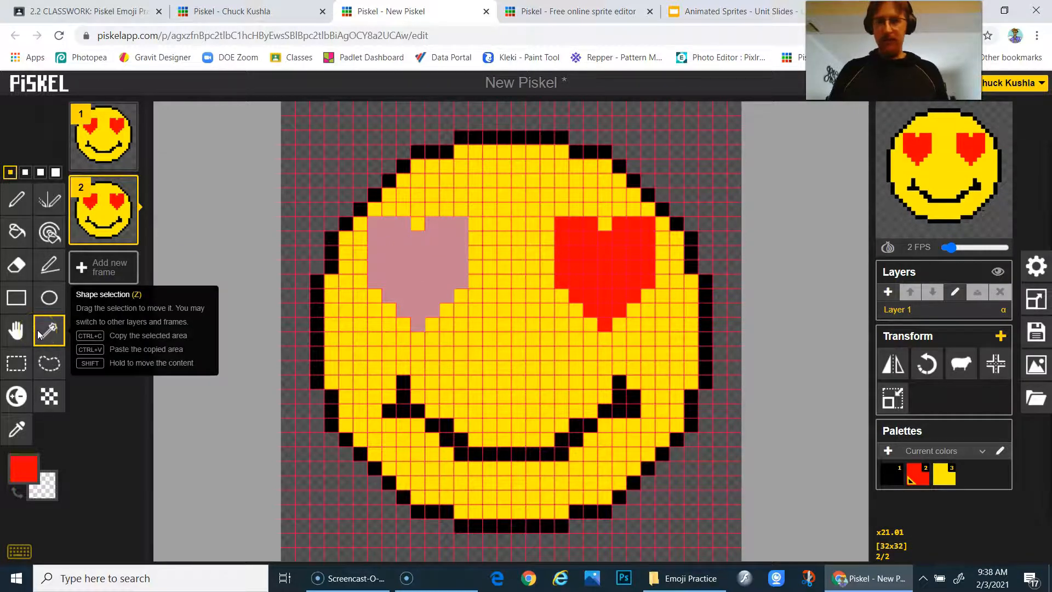
{"action": "mouse_move", "coordinate": [443, 253]}
{"action": "left_mouse_down"}
{"action": "mouse_move", "coordinate": [439, 267]}
{"action": "mouse_move", "coordinate": [465, 269]}
{"action": "mouse_move", "coordinate": [423, 257]}
{"action": "mouse_move", "coordinate": [440, 249]}
{"action": "mouse_move", "coordinate": [442, 263]}
{"action": "mouse_move", "coordinate": [446, 242]}
{"action": "mouse_move", "coordinate": [462, 247]}
{"action": "left_mouse_up"}
{"action": "left_click", "coordinate": [591, 279]}
{"action": "left_click", "coordinate": [594, 276]}
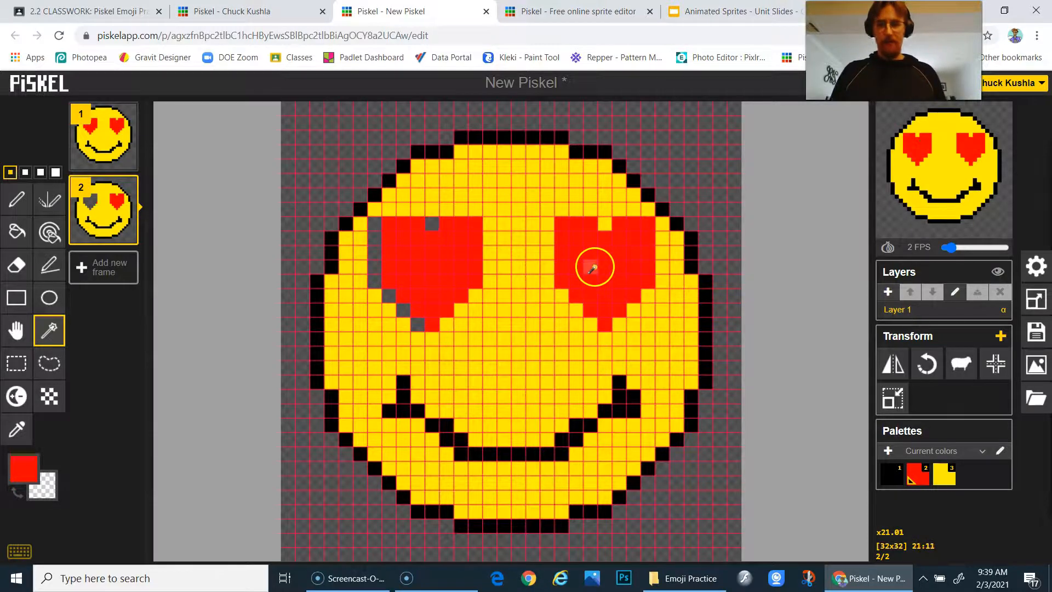
{"action": "left_click", "coordinate": [592, 269]}
{"action": "key", "text": "ctrl+x"}
{"action": "left_click_drag", "start_coordinate": [606, 262], "coordinate": [621, 260]}
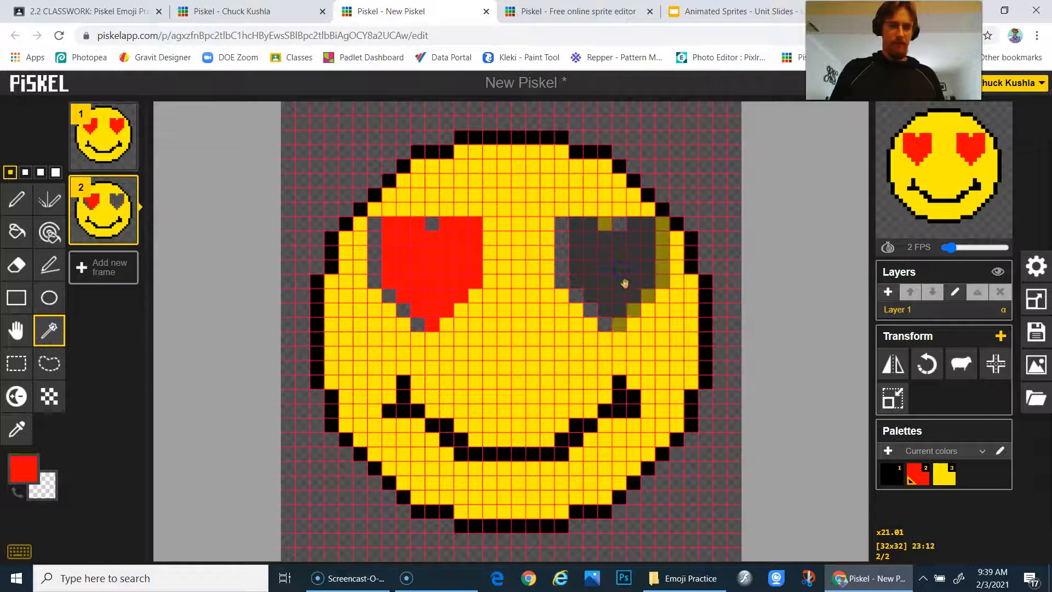
{"action": "left_click", "coordinate": [615, 290]}
Open the animation preview in a popup window to check the heart movement, and close it
{"action": "mouse_move", "coordinate": [946, 147]}
{"action": "left_click", "coordinate": [993, 118]}
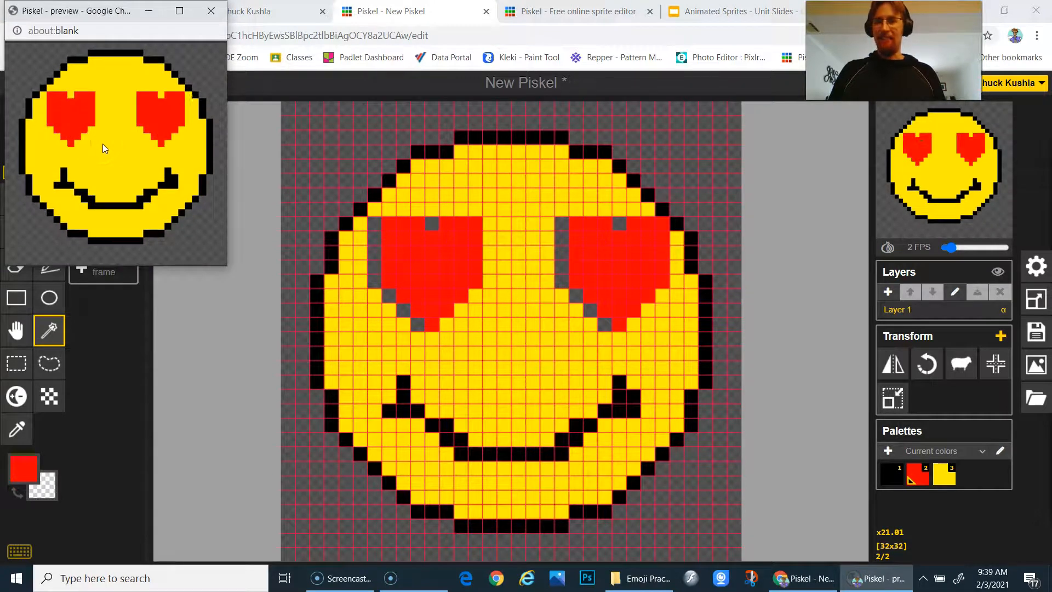
{"action": "left_click", "coordinate": [209, 12]}
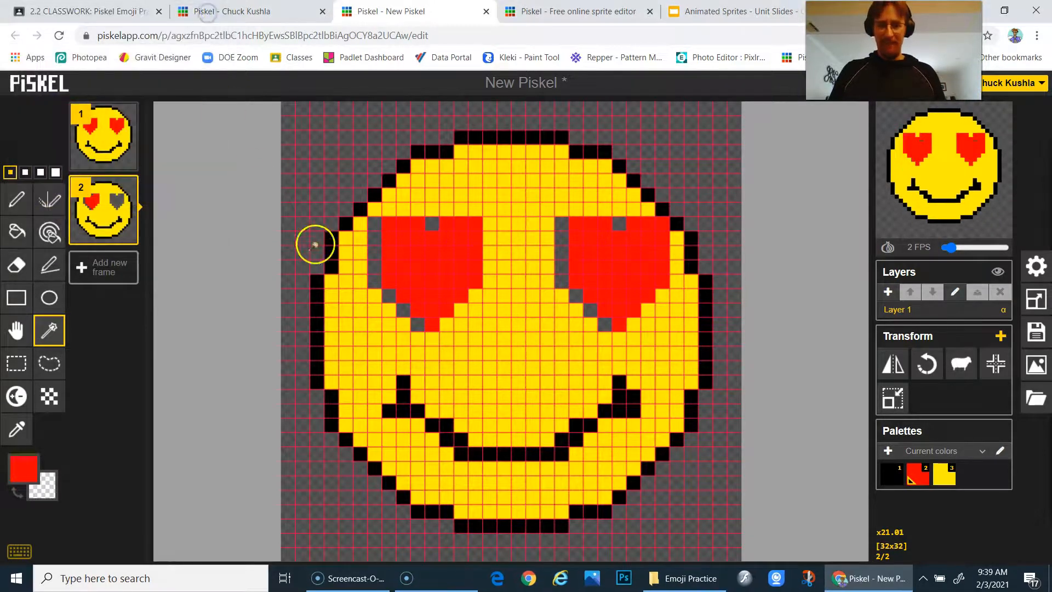
Cut the left heart eye in the second frame and paste it two pixels further right
{"action": "left_click", "coordinate": [421, 248]}
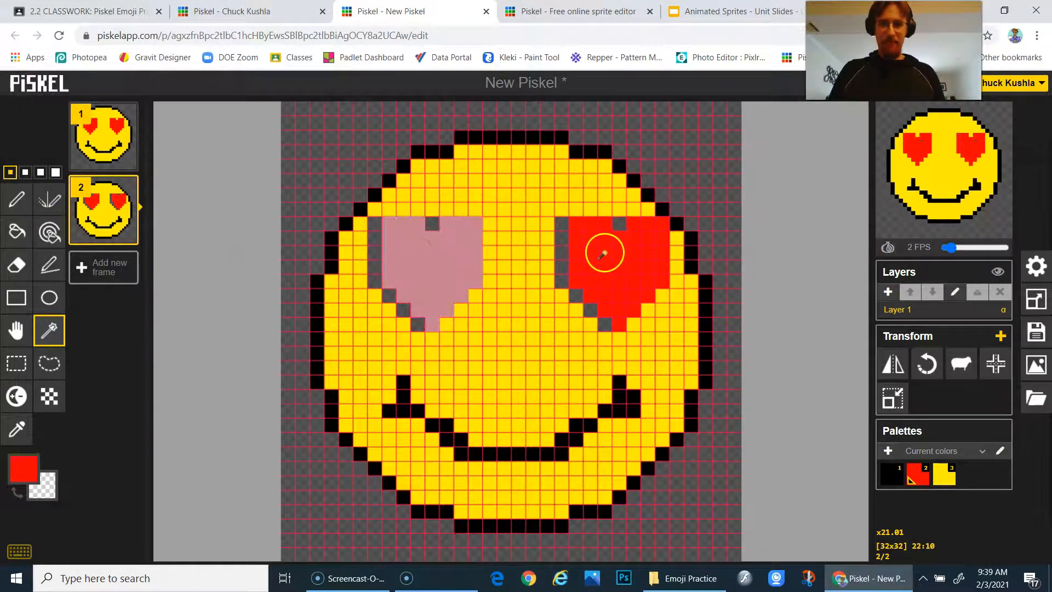
{"action": "left_click", "coordinate": [604, 253]}
{"action": "left_click", "coordinate": [426, 268]}
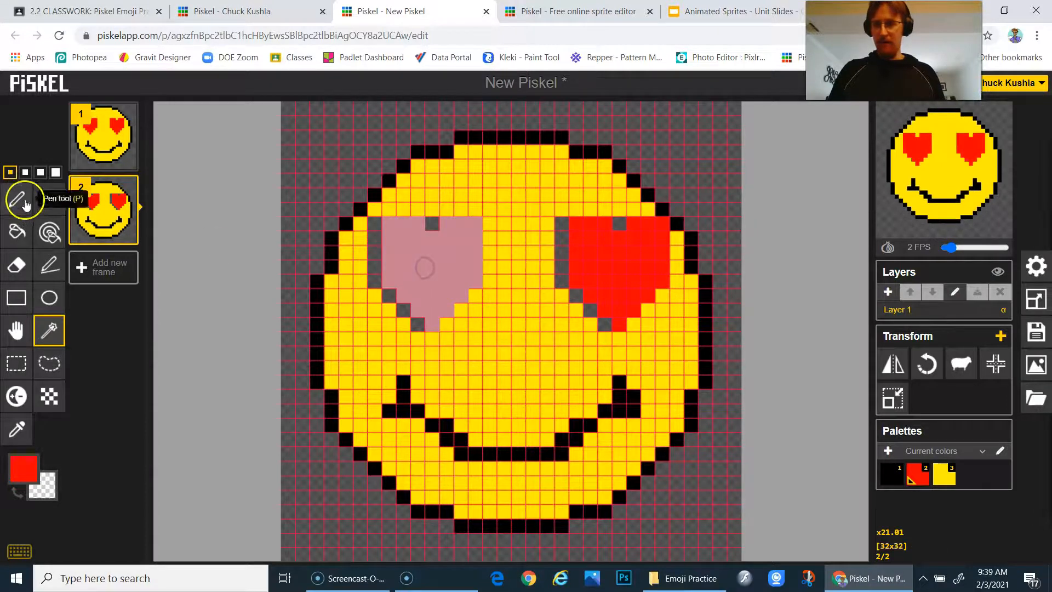
{"action": "key", "text": "Delete"}
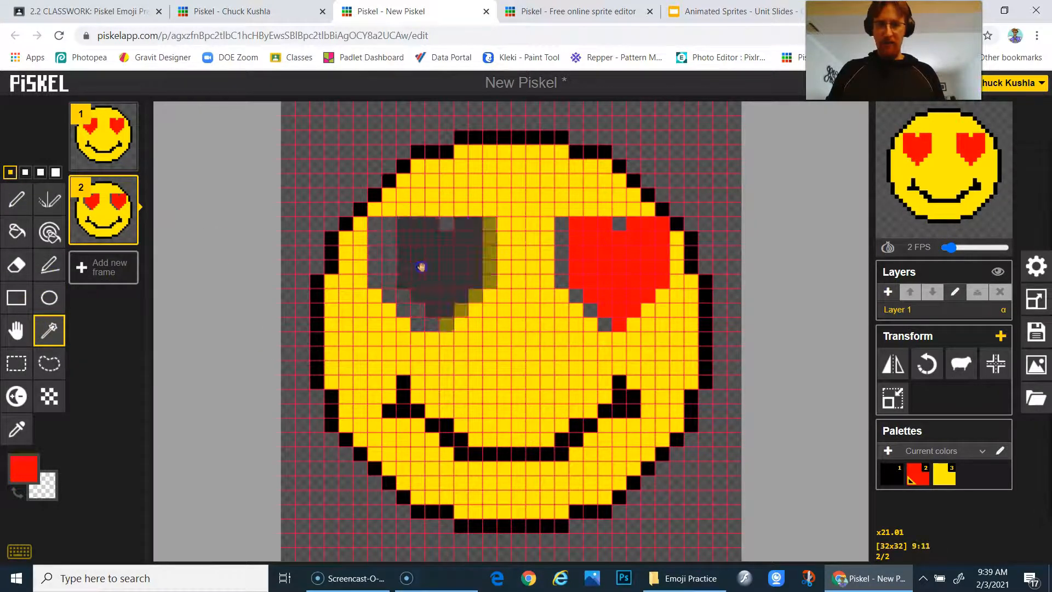
{"action": "key", "text": "Right"}
{"action": "key", "text": "Right"}
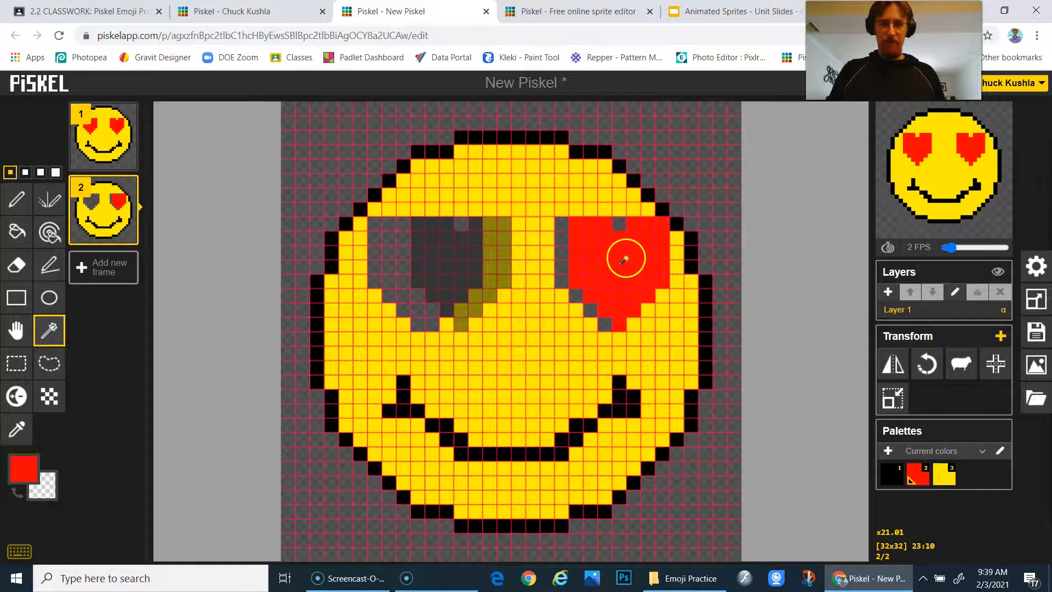
{"action": "key", "text": "ctrl+v"}
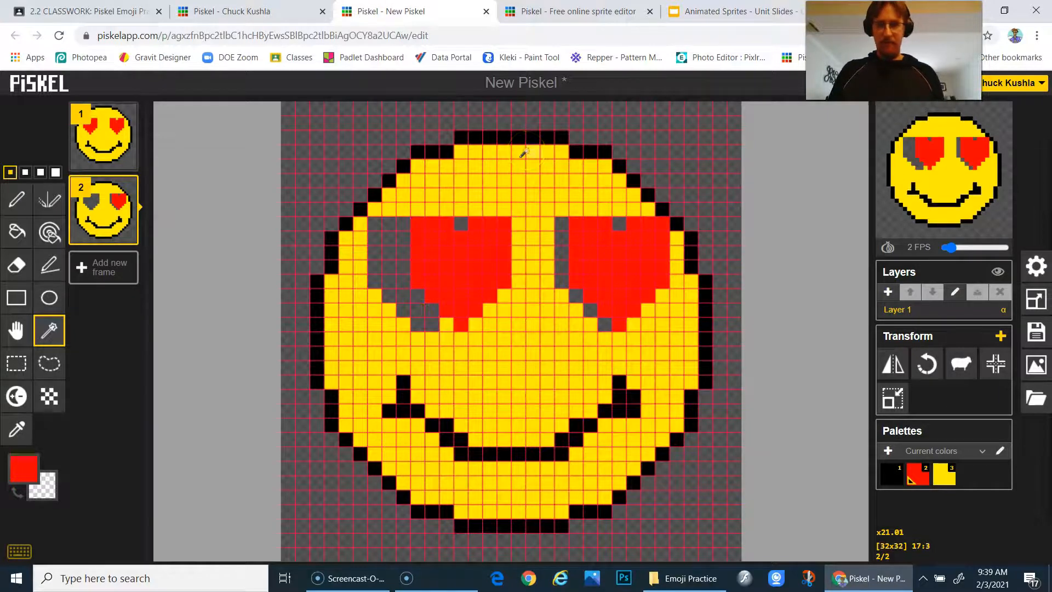
Cut the right heart eye in the second frame and paste it two pixels further right, over the face outline
{"action": "left_click", "coordinate": [590, 227]}
{"action": "key", "text": "ctrl+x"}
{"action": "left_click_drag", "start_coordinate": [608, 267], "coordinate": [627, 267]}
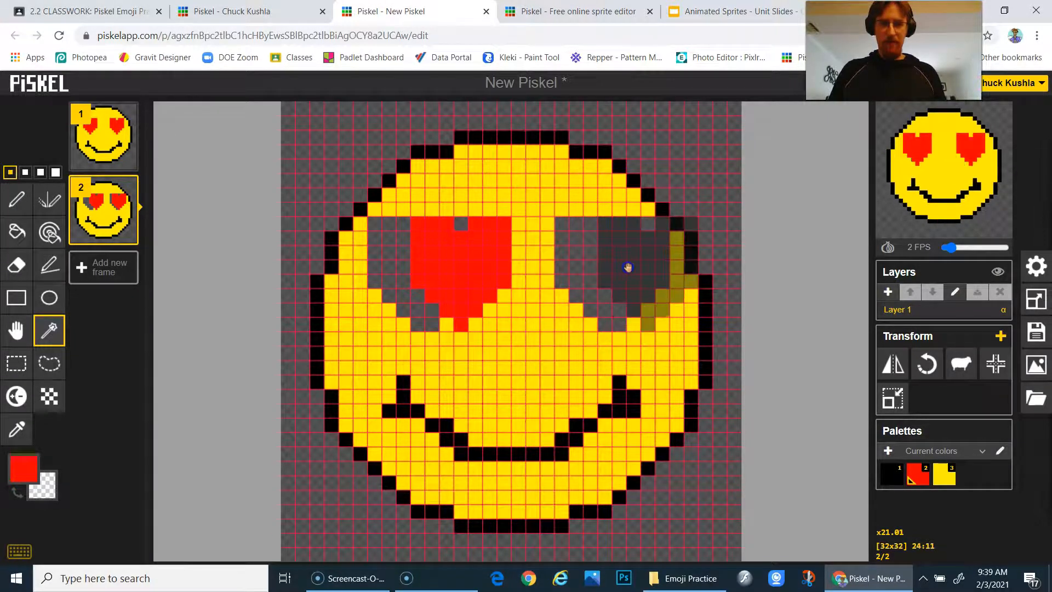
{"action": "key", "text": "ctrl+v"}
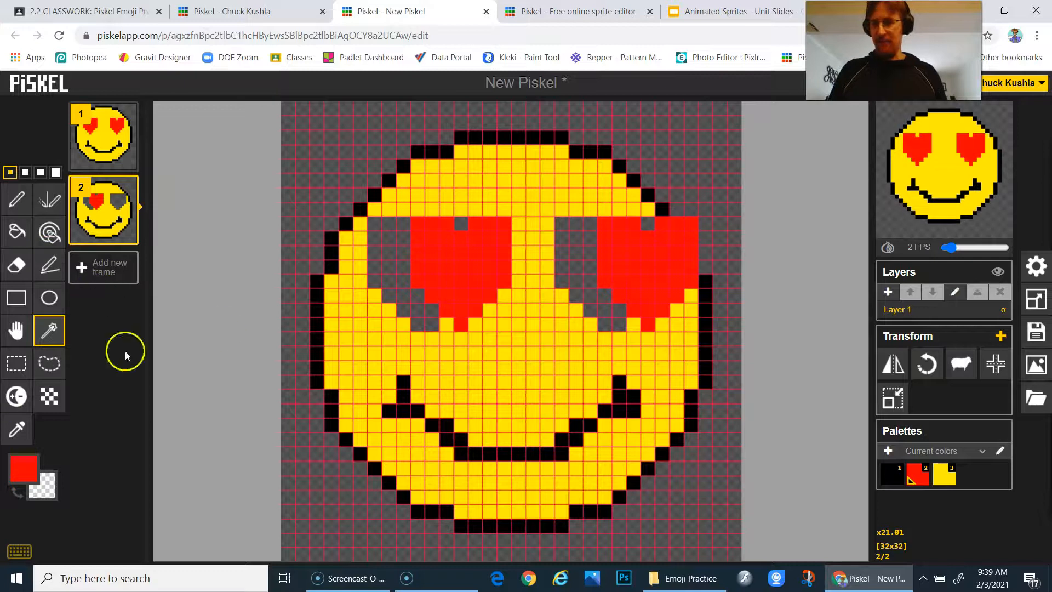
Sample the face yellow, darken it to #786f02 and fill the transparent gaps beside and in the notches of both hearts
{"action": "left_click", "coordinate": [16, 429]}
{"action": "left_click", "coordinate": [375, 346]}
{"action": "left_click", "coordinate": [16, 232]}
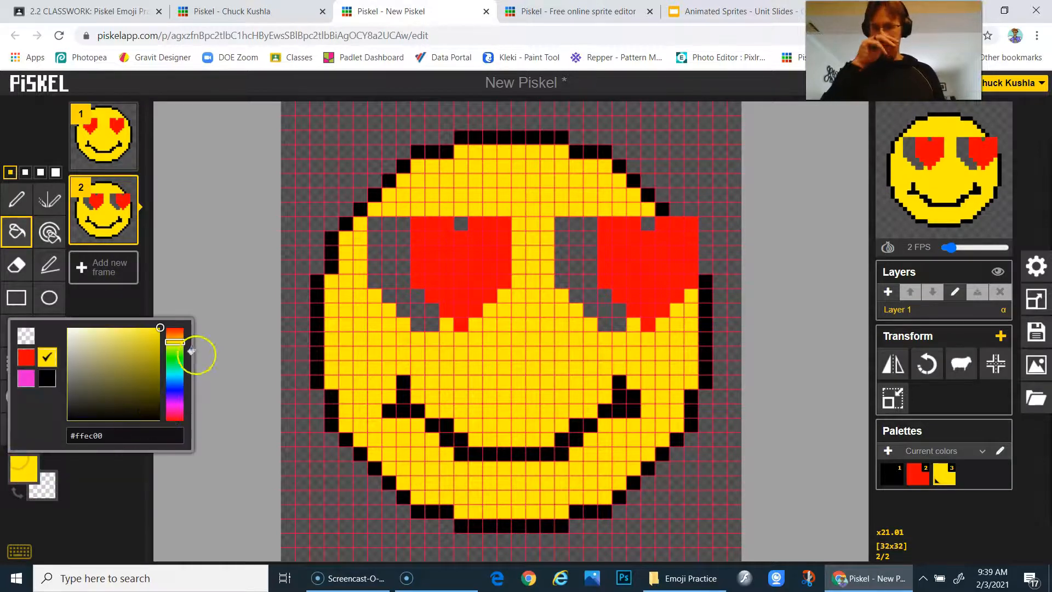
{"action": "left_click", "coordinate": [141, 366]}
{"action": "left_click_drag", "start_coordinate": [140, 368], "coordinate": [159, 377]}
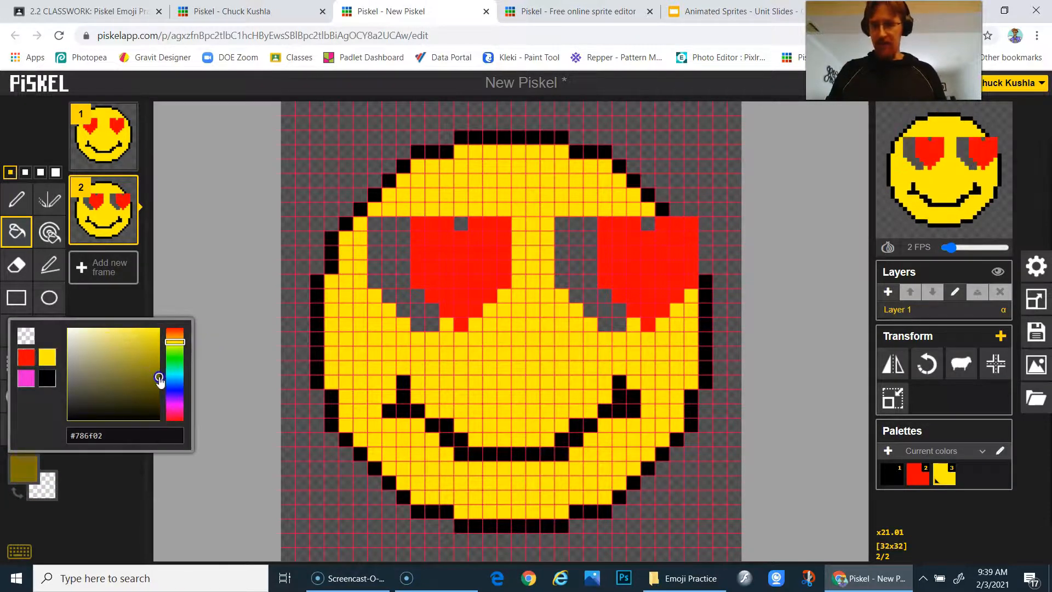
{"action": "left_click", "coordinate": [383, 261]}
{"action": "left_click", "coordinate": [575, 252]}
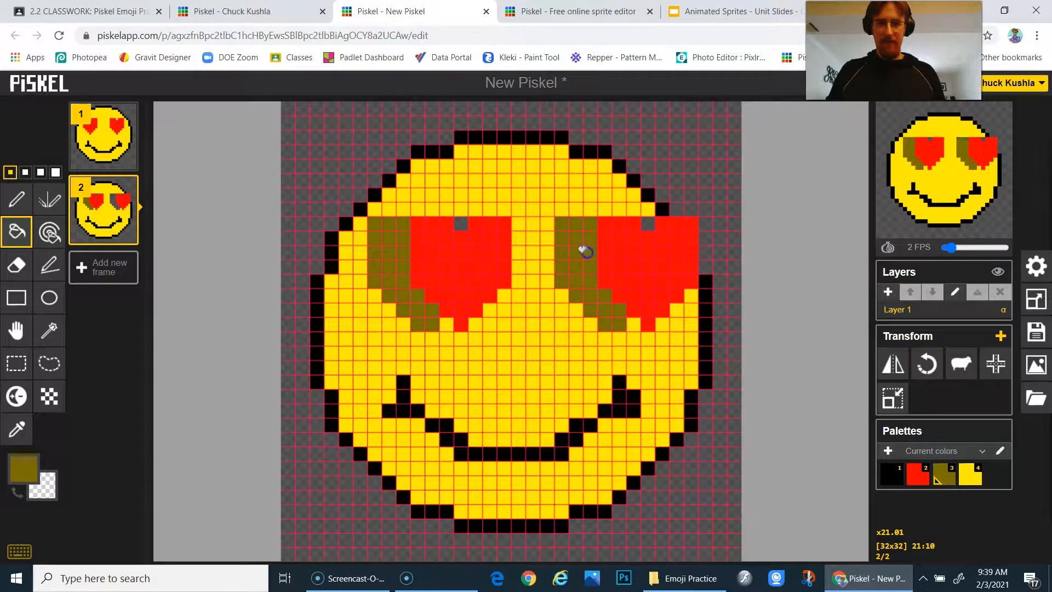
{"action": "left_click", "coordinate": [461, 224]}
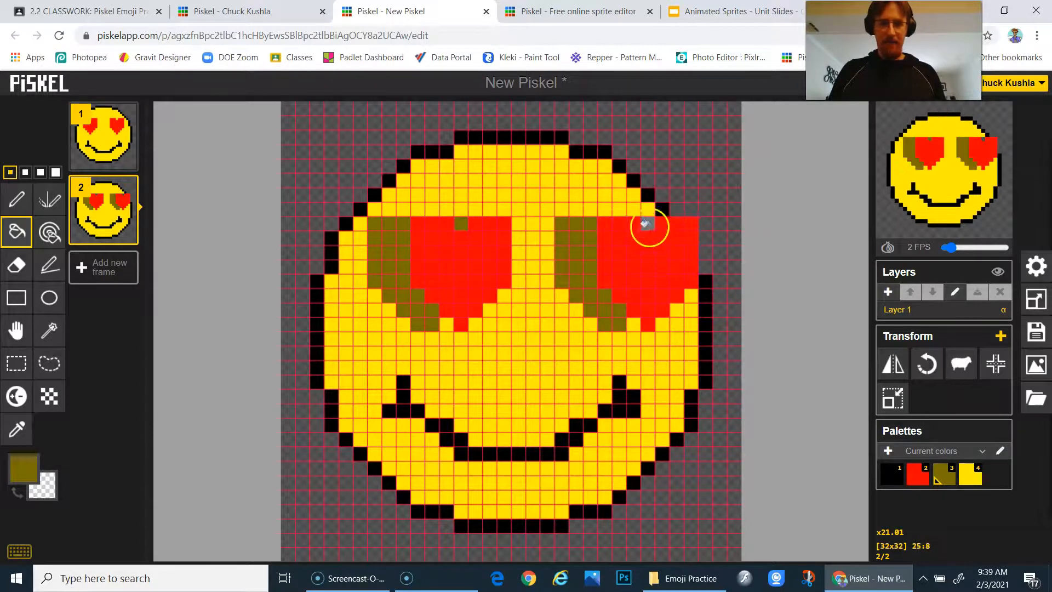
{"action": "left_click", "coordinate": [648, 223]}
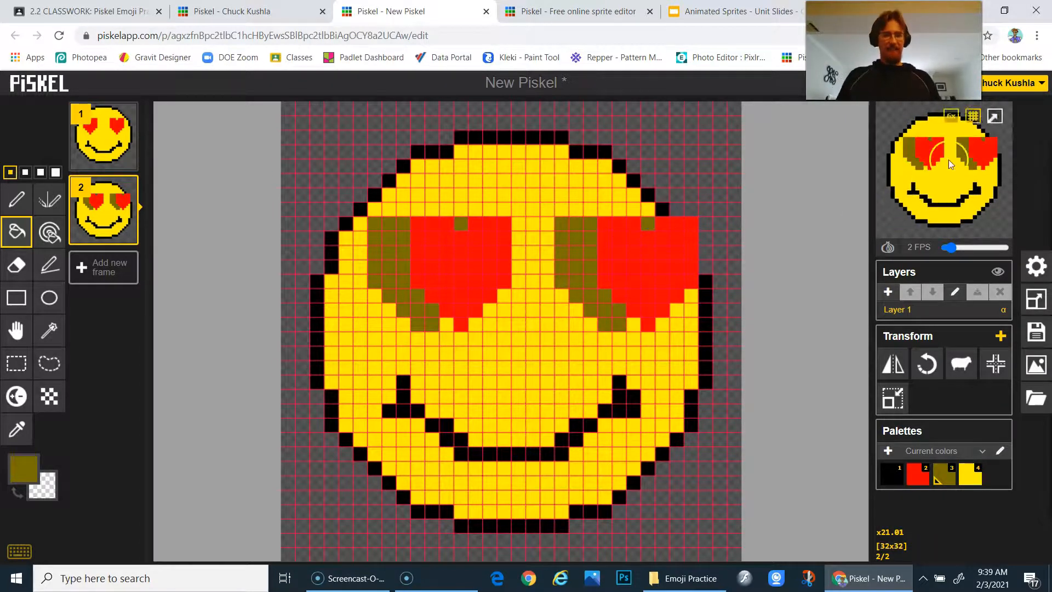
Play the shaded two-frame animation in a popup preview and close it
{"action": "left_click", "coordinate": [995, 116]}
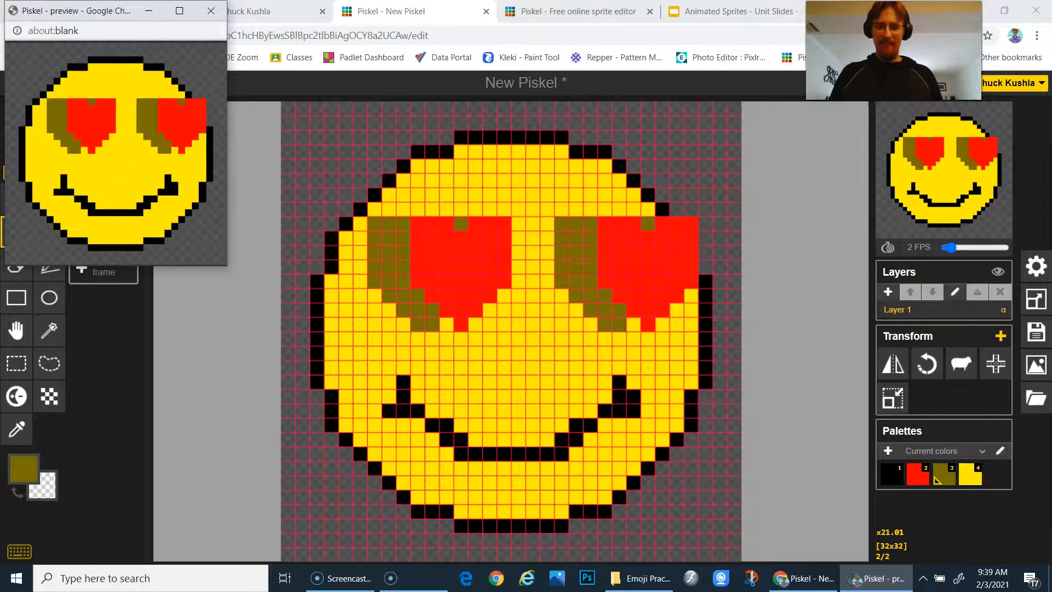
{"action": "left_click", "coordinate": [211, 11]}
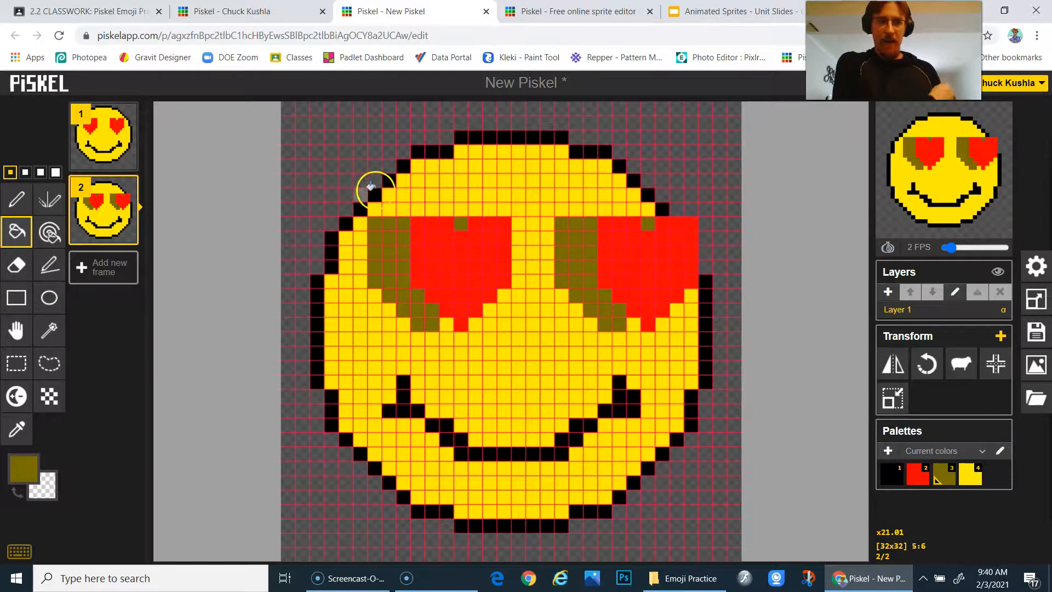
Title the sprite "Heart Emoji" and save it
{"action": "left_click", "coordinate": [1036, 331]}
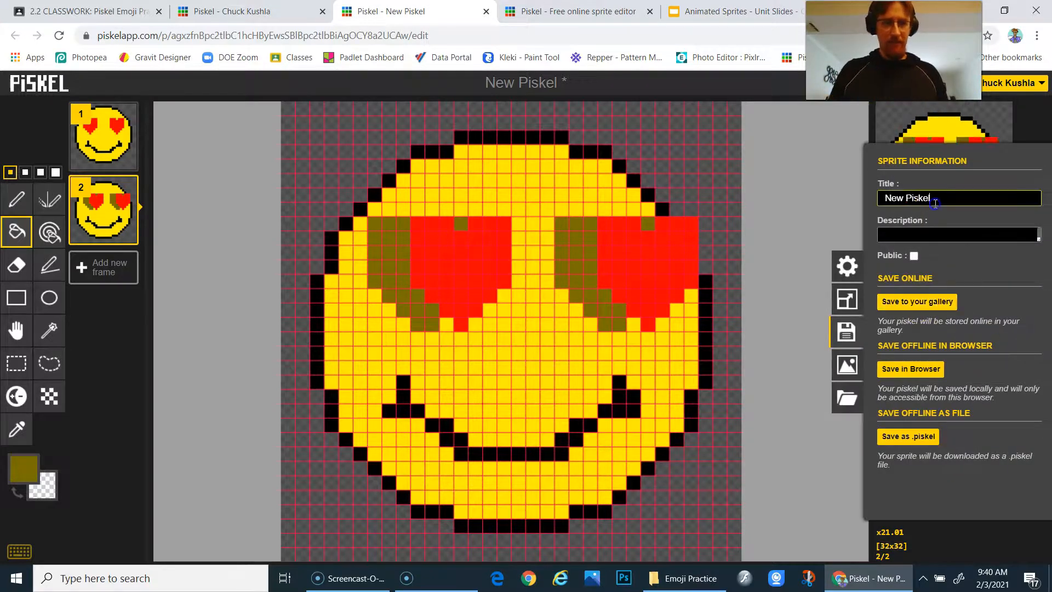
{"action": "left_click_drag", "start_coordinate": [938, 198], "coordinate": [883, 198]}
{"action": "type", "text": "Heart Emoji"}
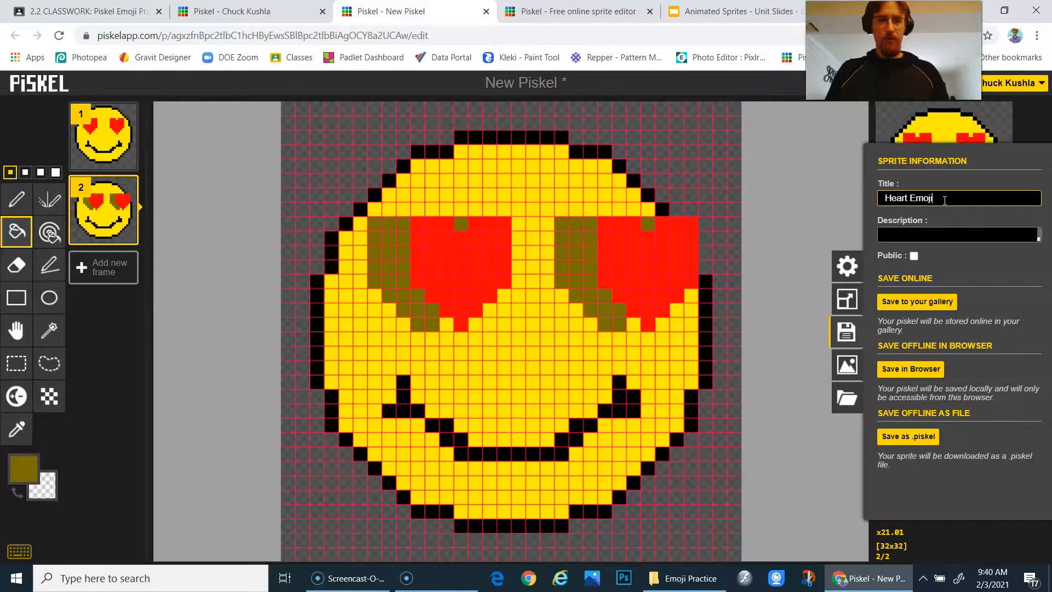
{"action": "key", "text": "Return"}
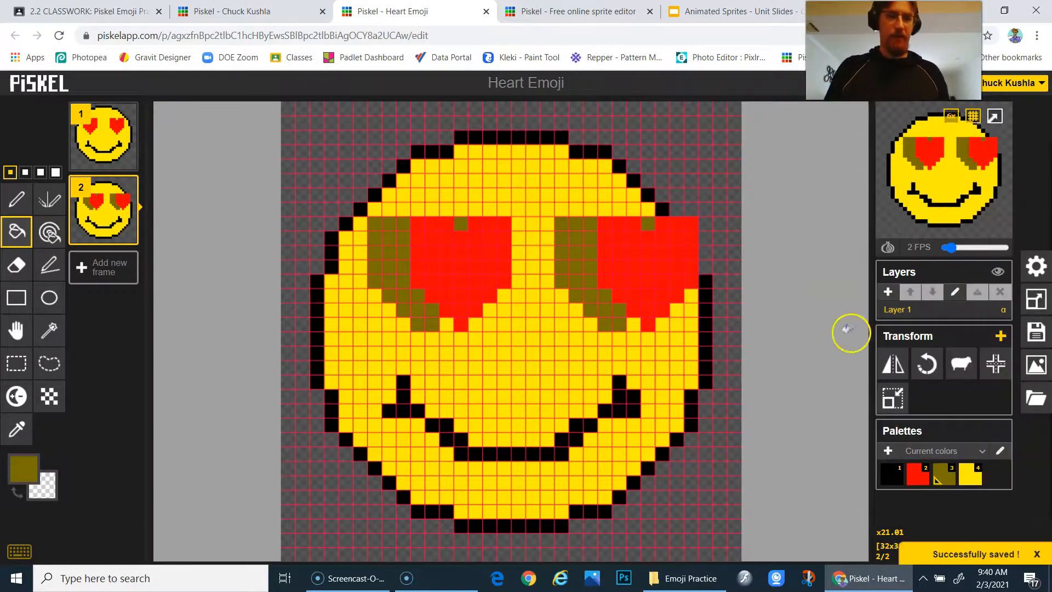
Export the sprite as a repeatedly looping animated GIF at 10.0x scale, 320 x 320, and download it
{"action": "left_click", "coordinate": [1034, 366]}
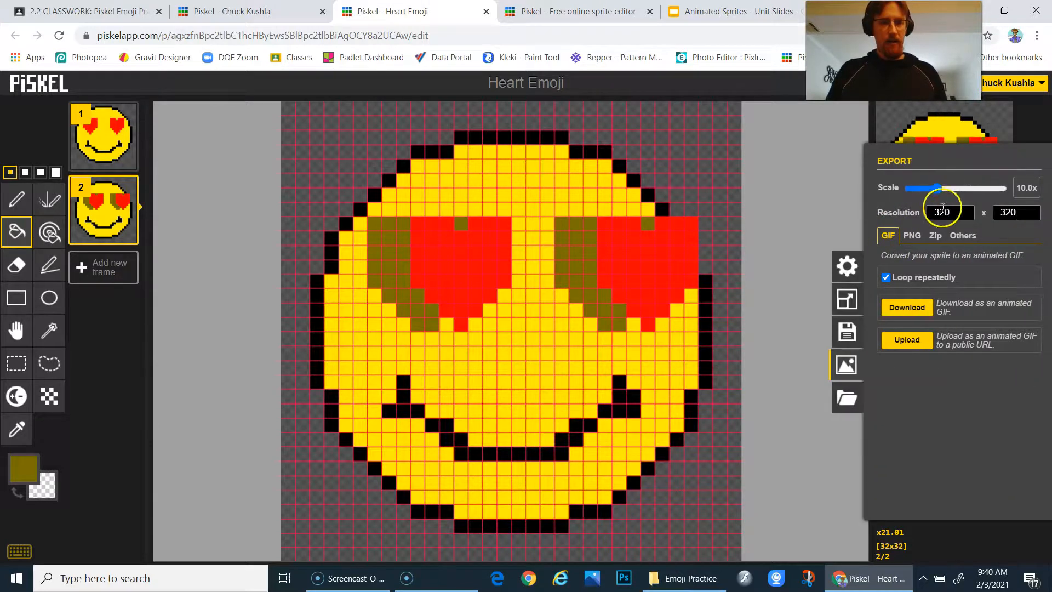
{"action": "mouse_move", "coordinate": [939, 189]}
{"action": "left_mouse_down"}
{"action": "mouse_move", "coordinate": [881, 188]}
{"action": "mouse_move", "coordinate": [937, 189]}
{"action": "left_mouse_up"}
{"action": "left_click", "coordinate": [906, 297]}
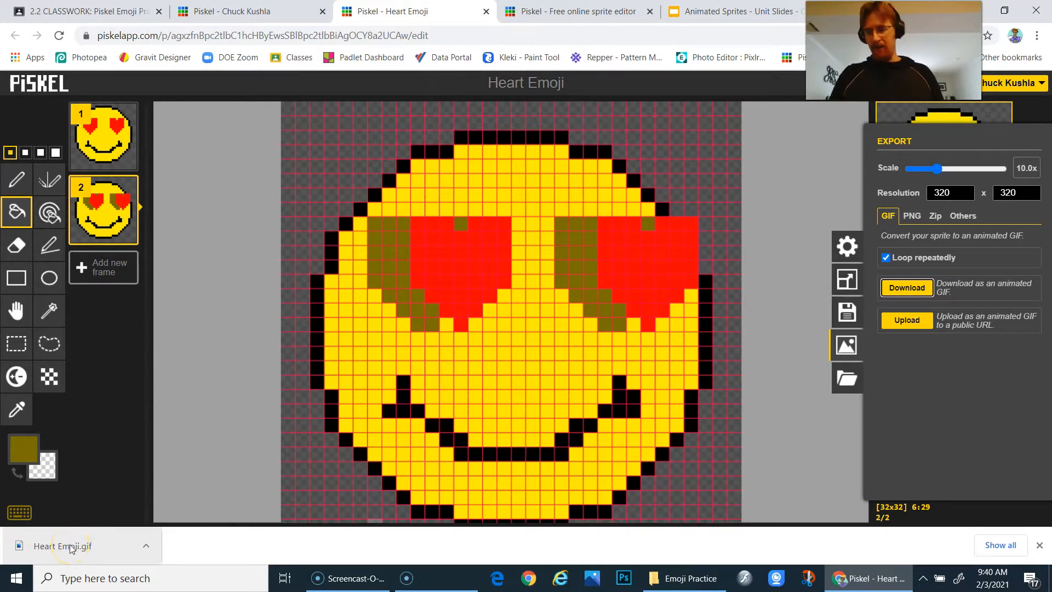
Open the downloaded Heart Emoji.gif in Photos and maximize its window to examine the animation
{"action": "left_click", "coordinate": [70, 547]}
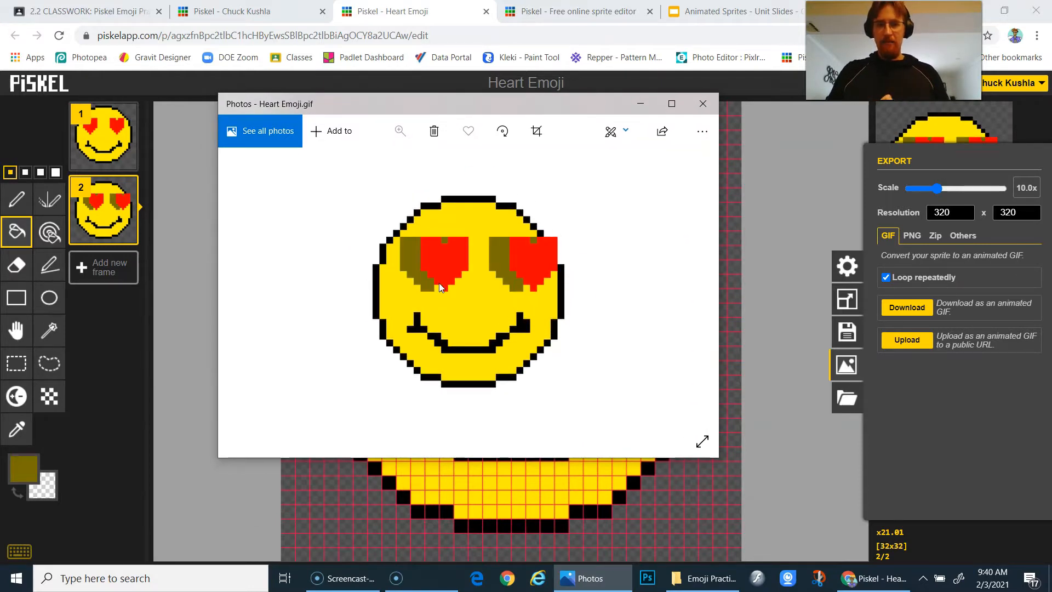
{"action": "left_click", "coordinate": [671, 103]}
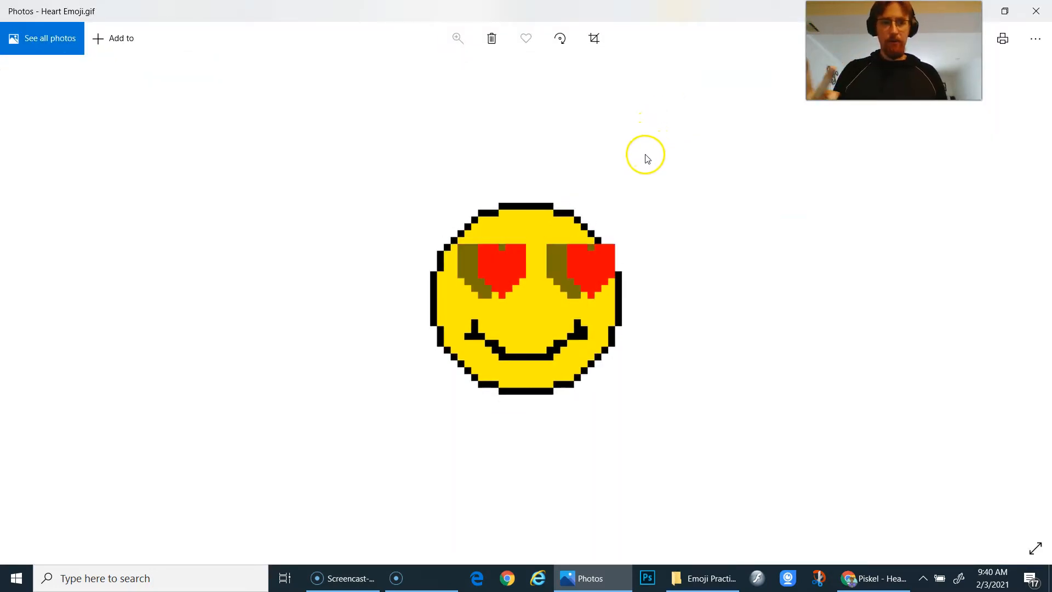